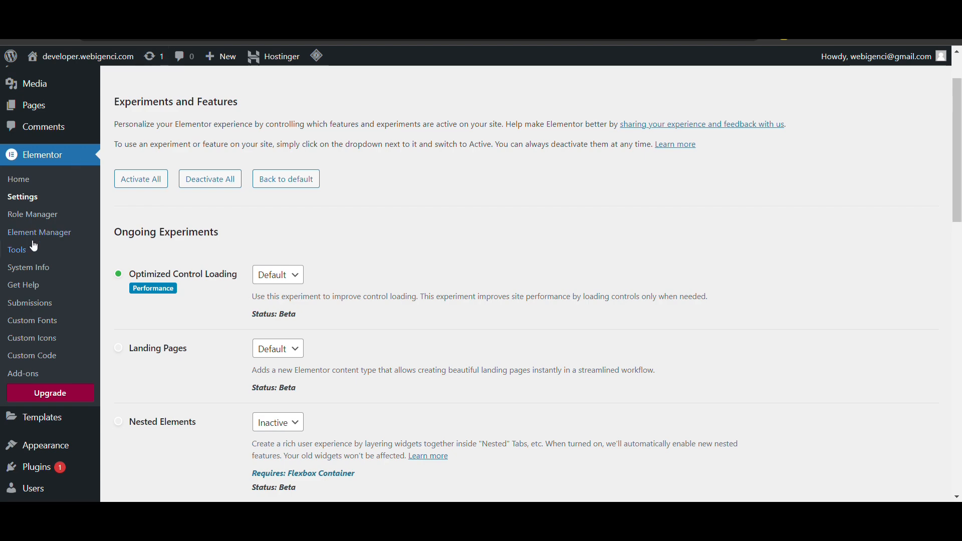
- Go to the site's theme management page and open the form for uploading a new theme
scroll(12, 369, "down", 3)
scroll(48, 264, "up", 5)
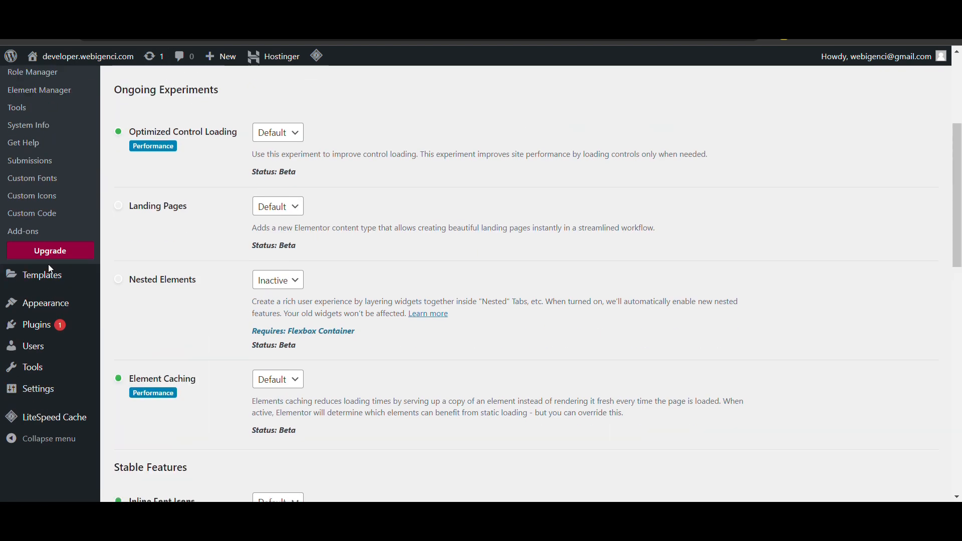
scroll(34, 237, "down", 3)
scroll(34, 237, "down", 2)
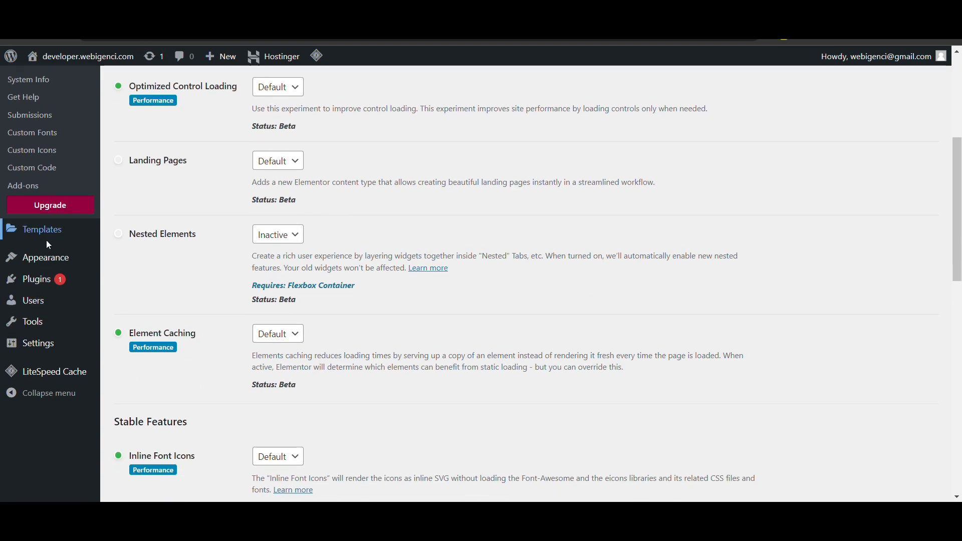
mouse_move(49, 257)
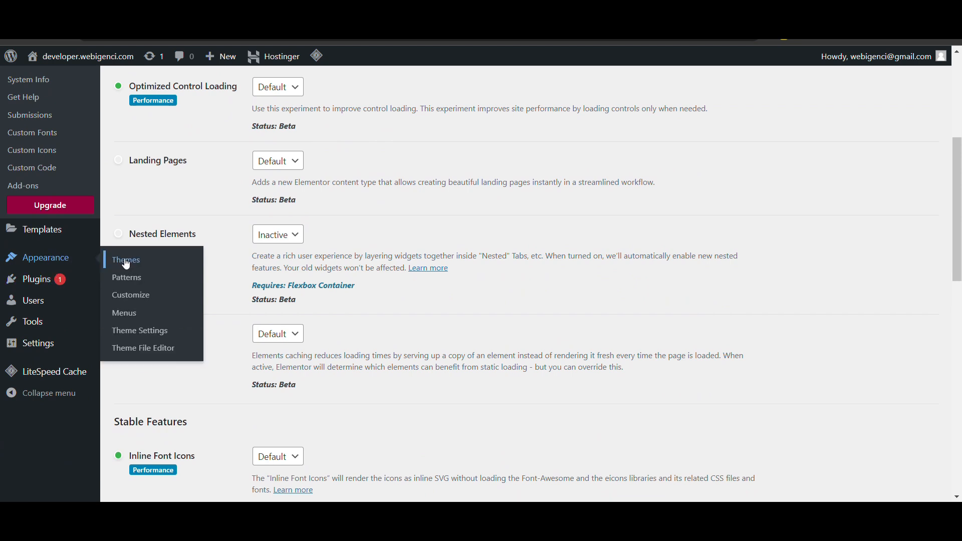
left_click(125, 264)
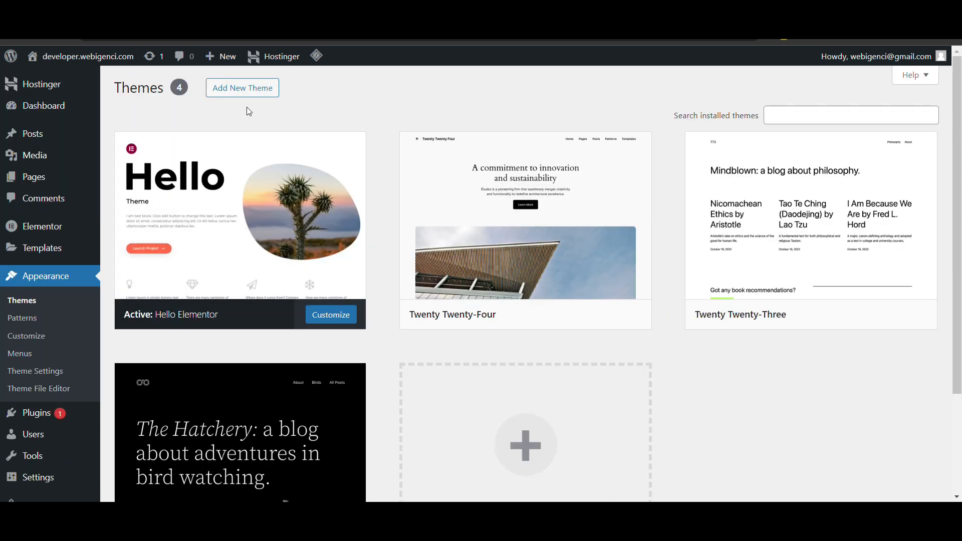
left_click(247, 99)
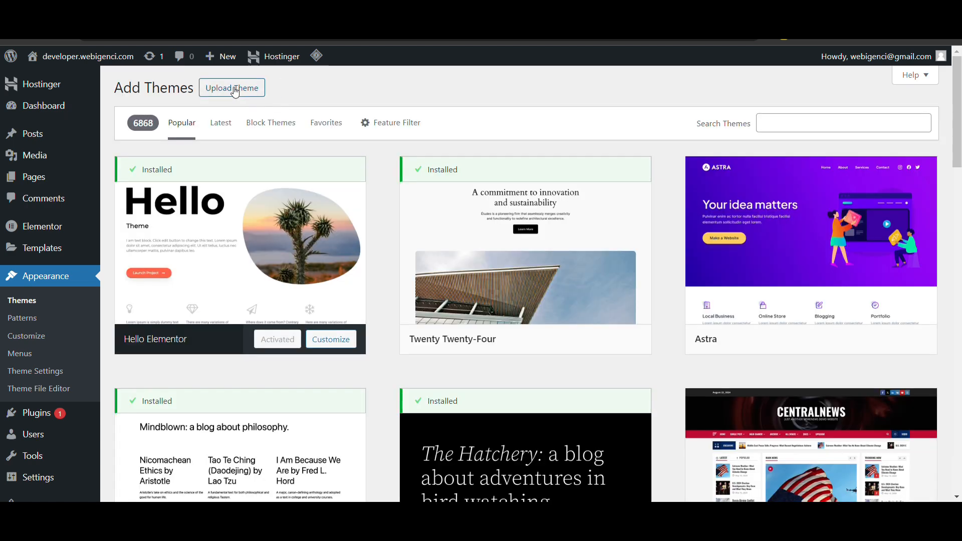
left_click(234, 90)
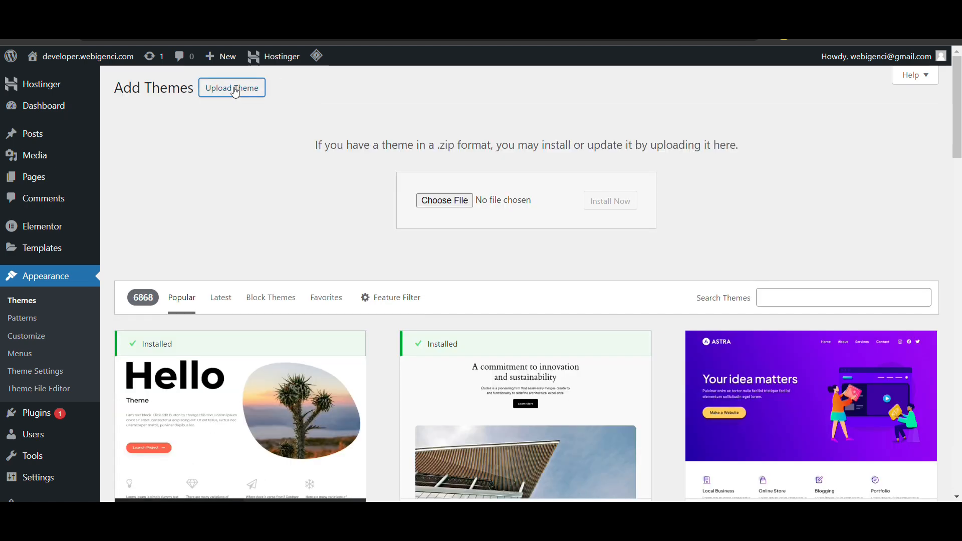
- Choose the file themeforest-LX5efqnO-aggen-business-consulting-wordpress-theme-wordpress-theme.zip and install it as a theme
left_click(449, 201)
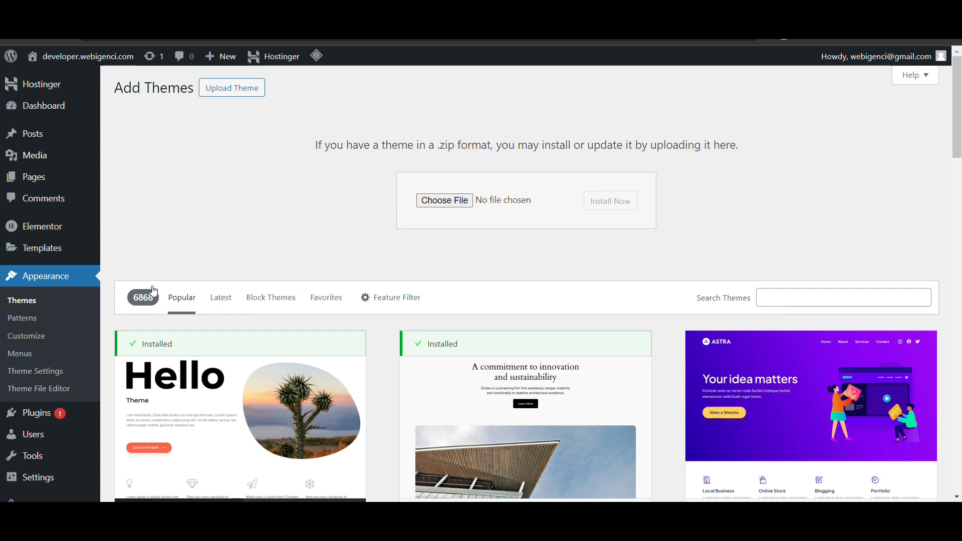
double_click(192, 199)
left_click(614, 204)
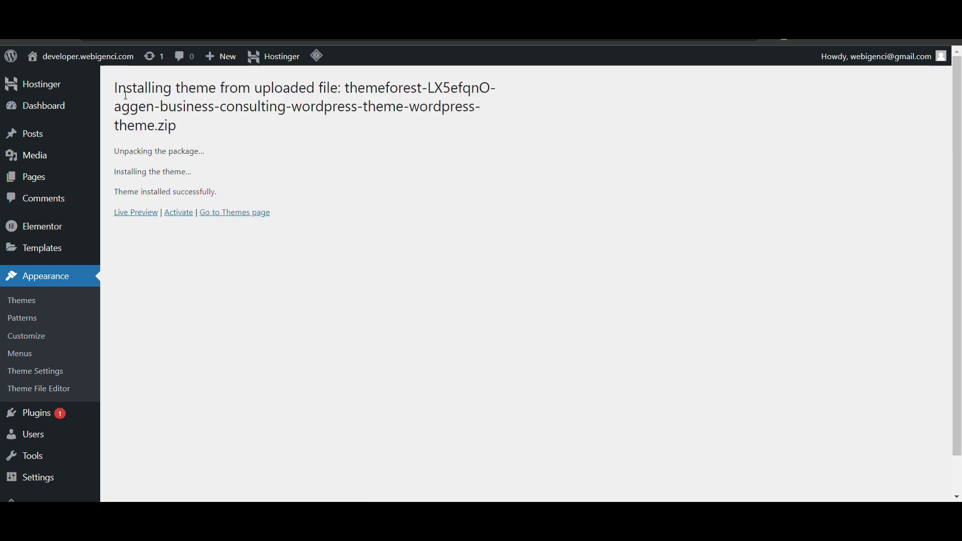
- Activate the newly uploaded Aggen theme
left_click_drag(121, 90, 179, 126)
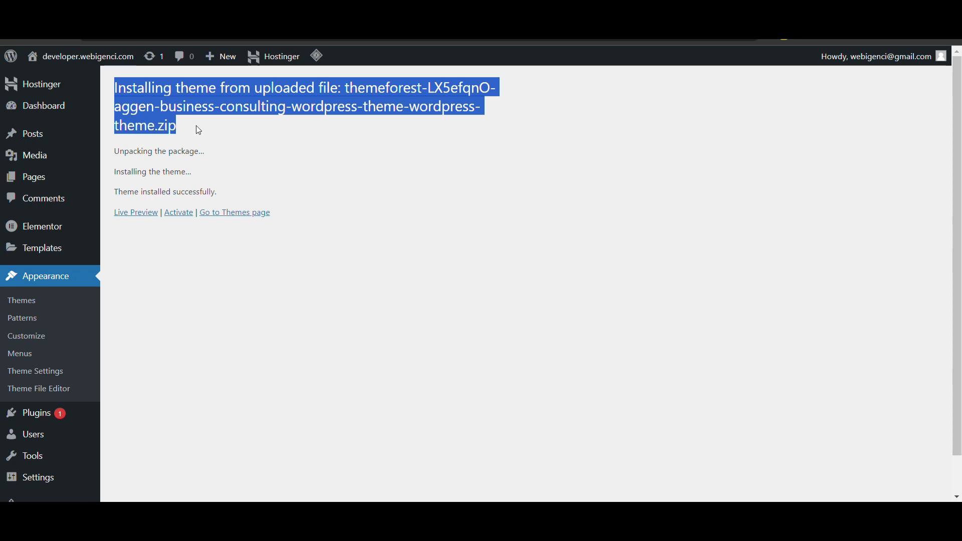
left_click(197, 127)
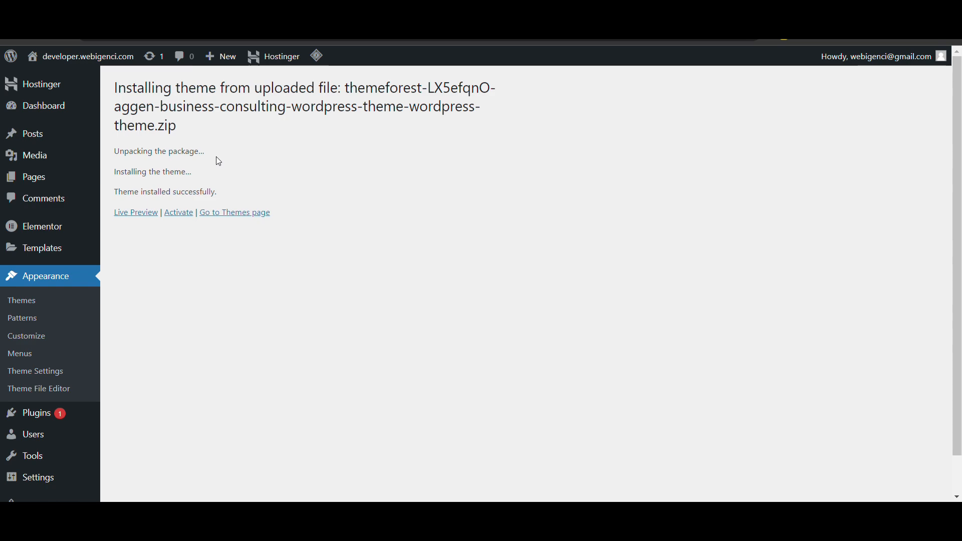
left_click(177, 214)
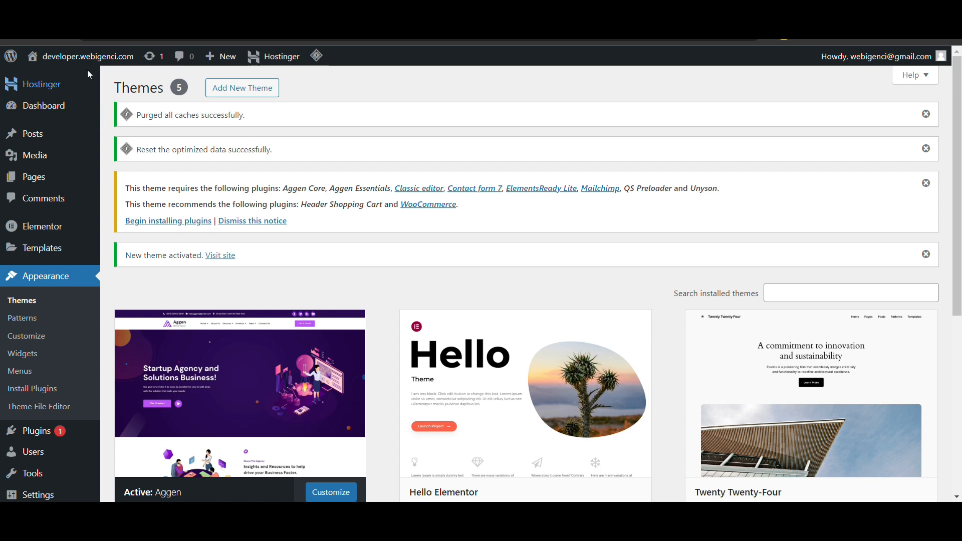
- Visit the live site and look over its front page with the Aggen theme active
mouse_move(116, 59)
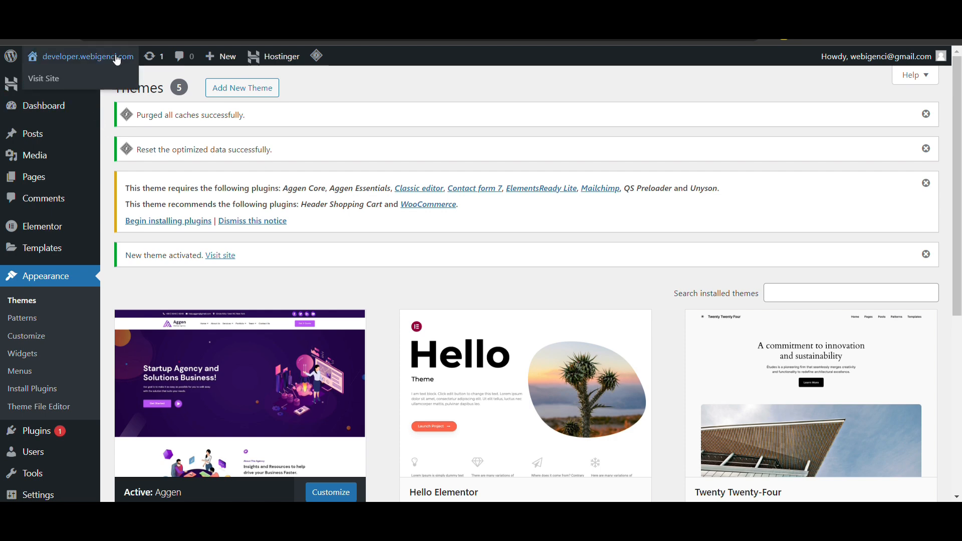
left_click(117, 59)
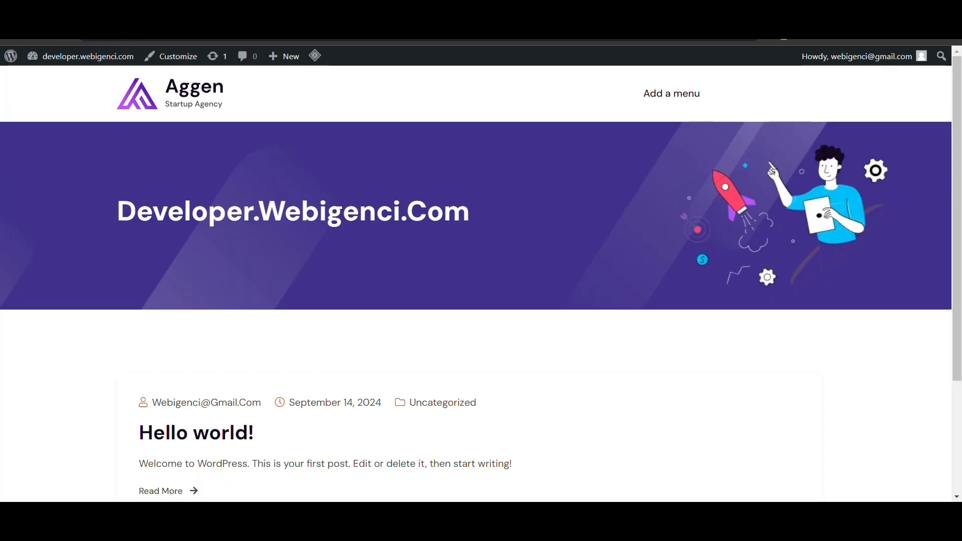
scroll(260, 273, "down", 3)
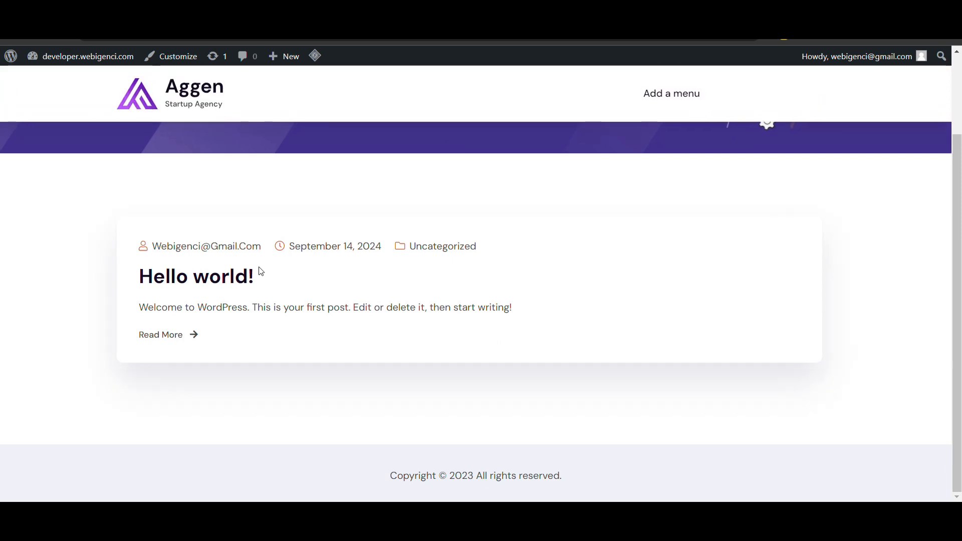
- Search the web for "aggen theme" in a new tab and open the theme's Envato Market preview
key("ctrl+t")
type("agge")
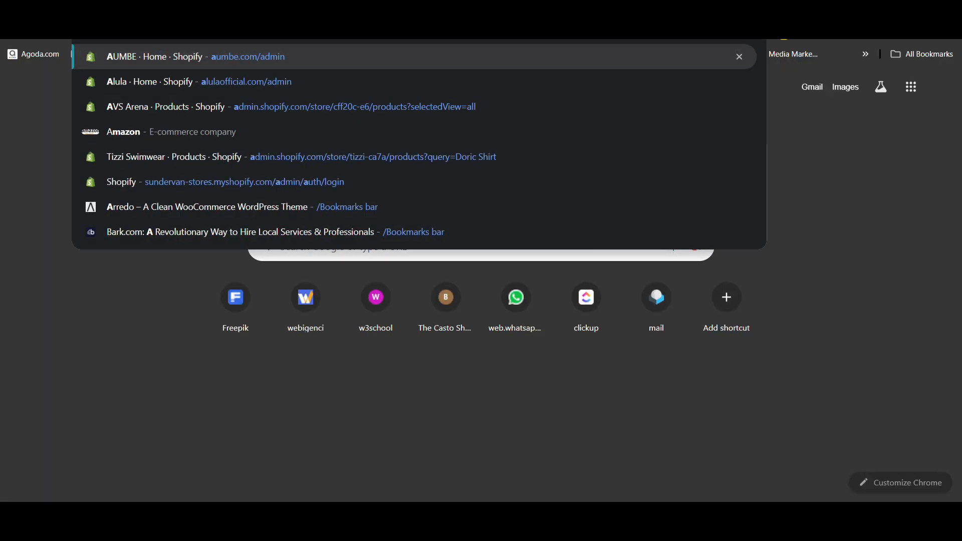
type("n theme")
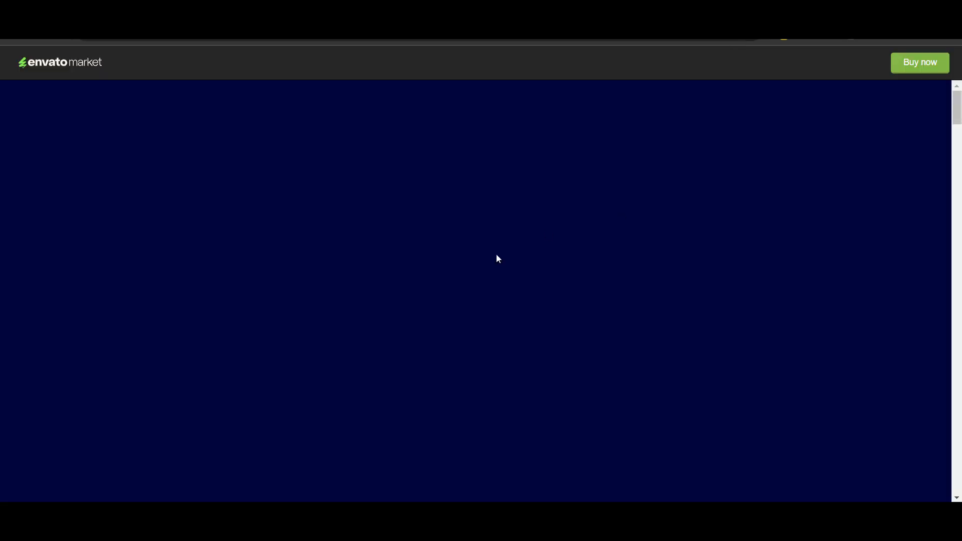
- Examine the Aggen demo's page sections and its list of home page variants
scroll(376, 296, "down", 10)
scroll(376, 297, "up", 10)
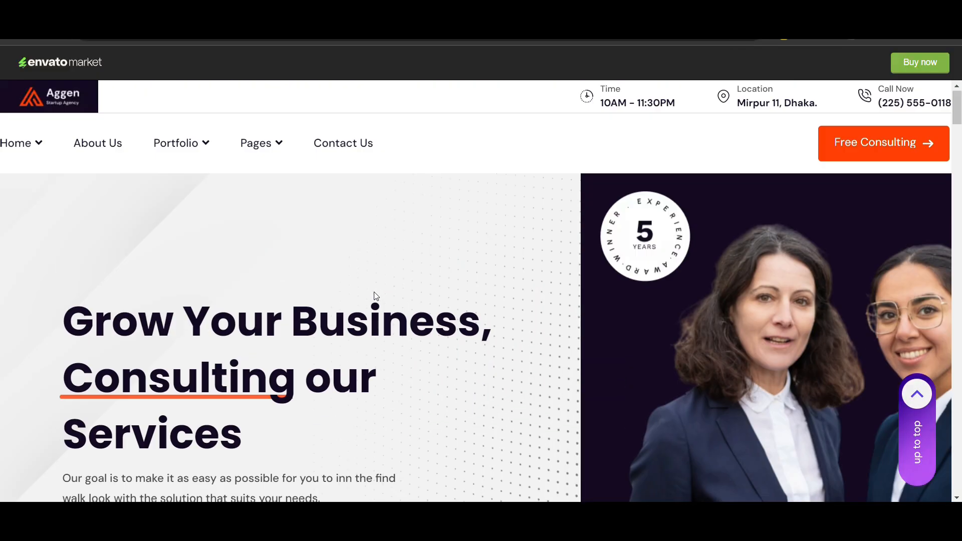
scroll(374, 296, "down", 3)
scroll(279, 309, "down", 5)
scroll(279, 309, "up", 8)
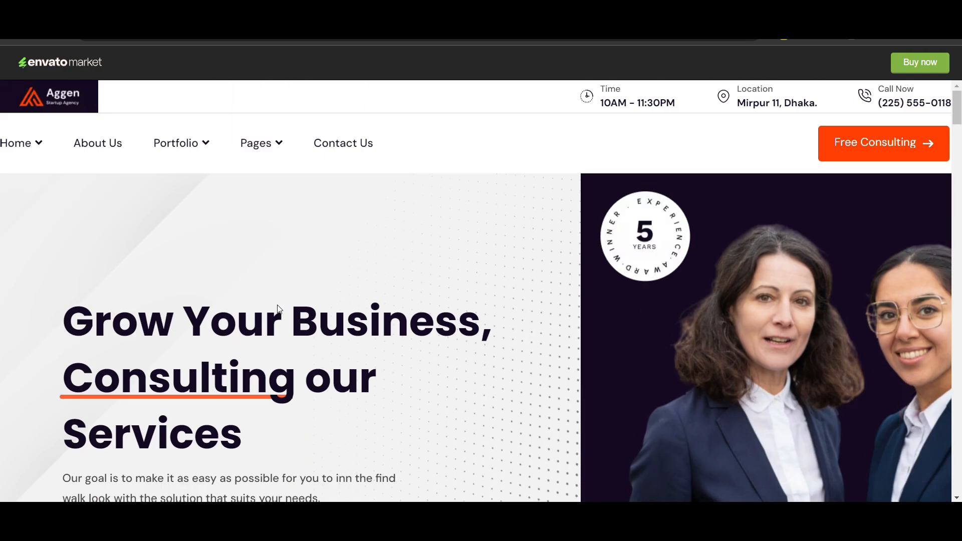
mouse_move(36, 144)
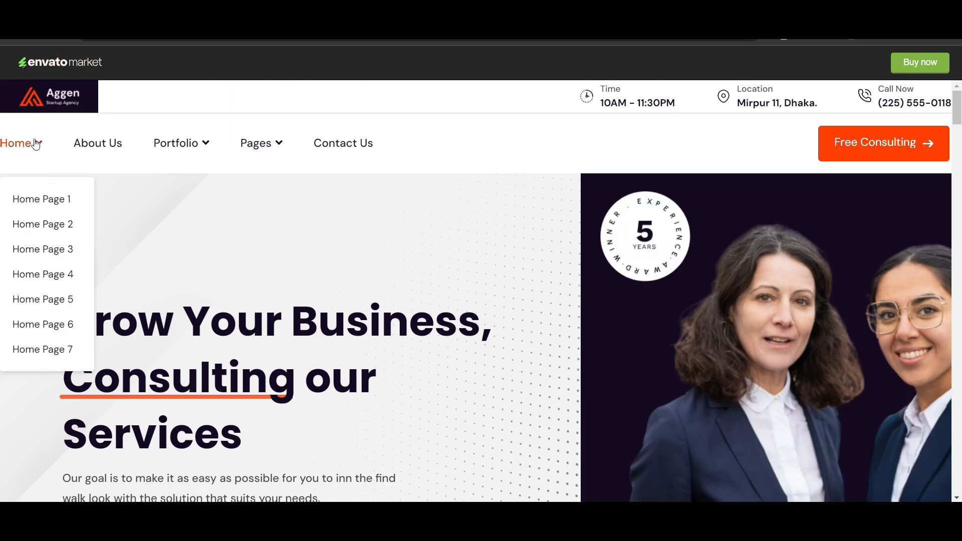
scroll(291, 309, "down", 15)
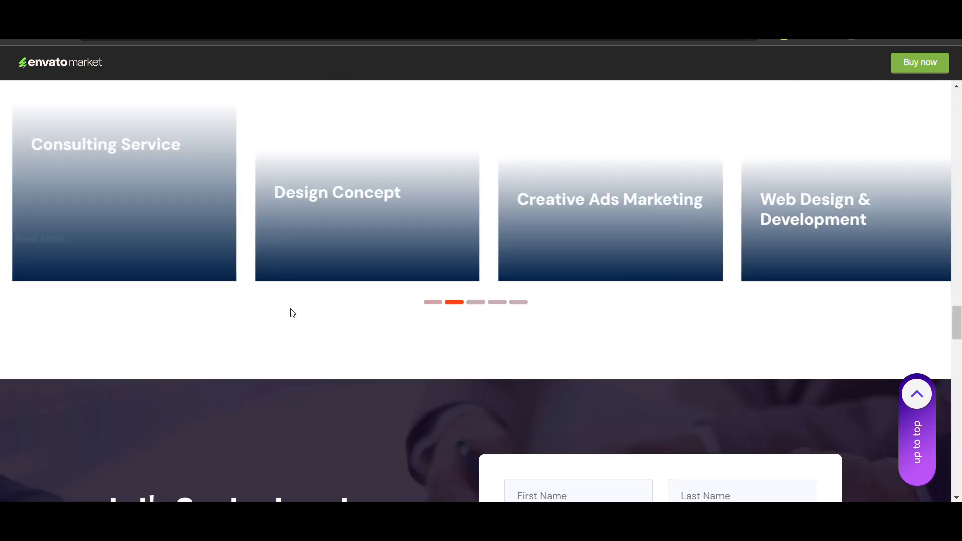
scroll(291, 309, "down", 6)
scroll(290, 310, "up", 1)
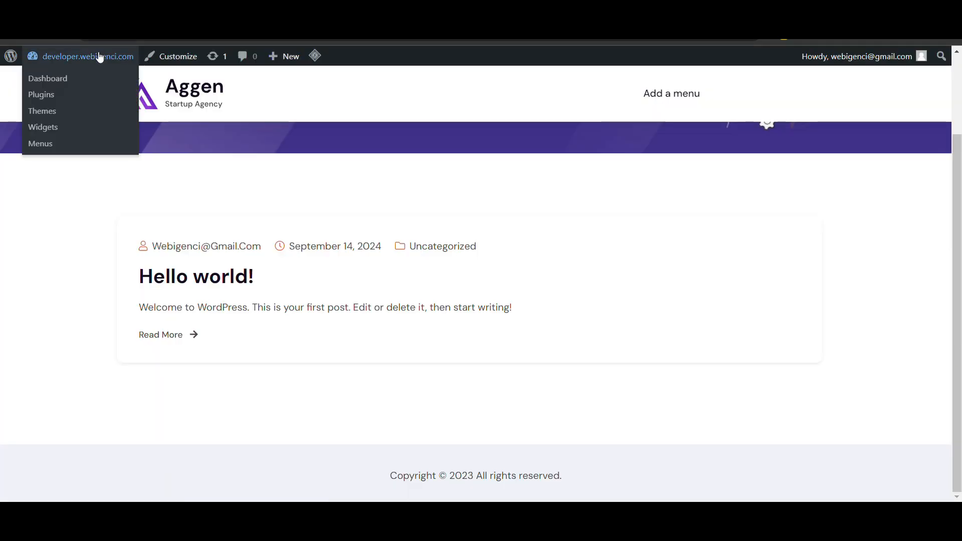
- Return to the WordPress dashboard and bulk install all the plugins required and recommended by the Aggen theme
left_click(97, 56)
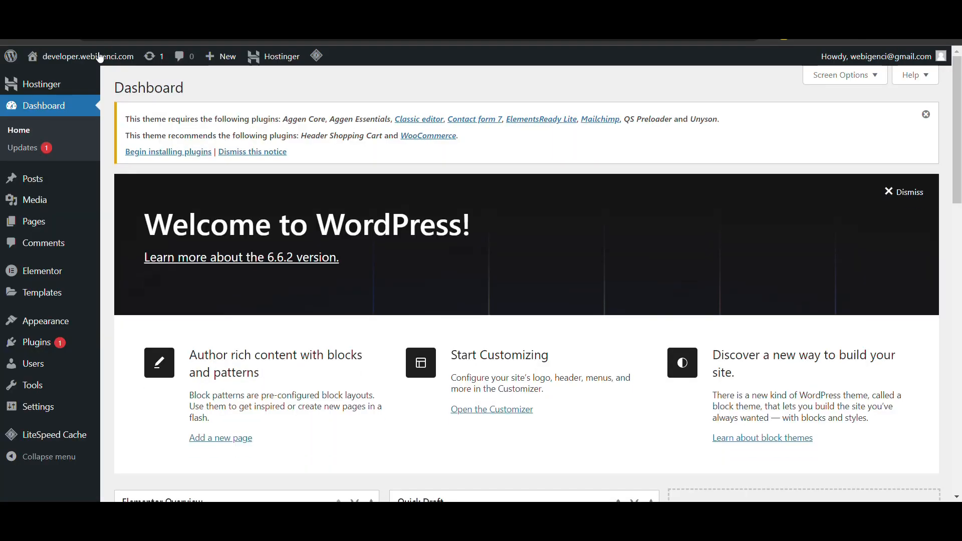
left_click(166, 152)
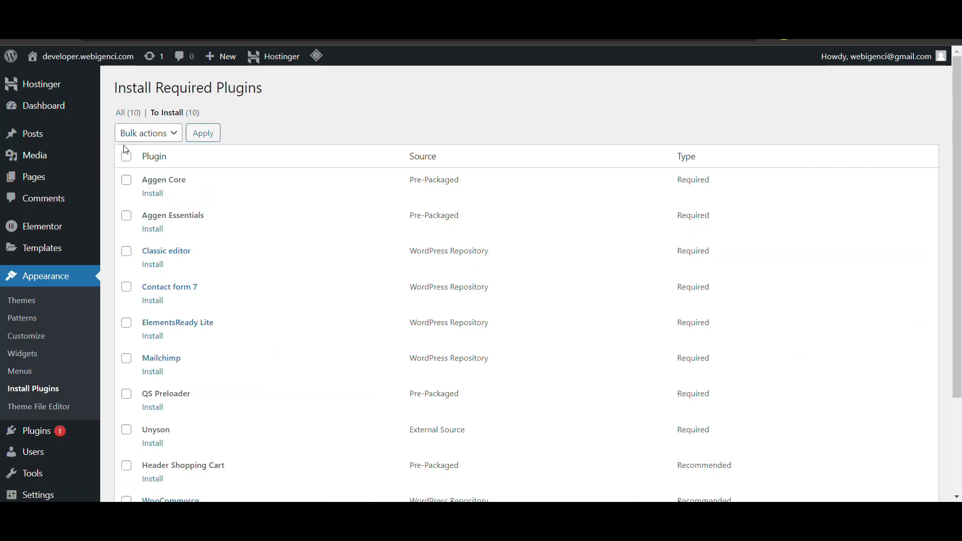
left_click(126, 156)
left_click(151, 136)
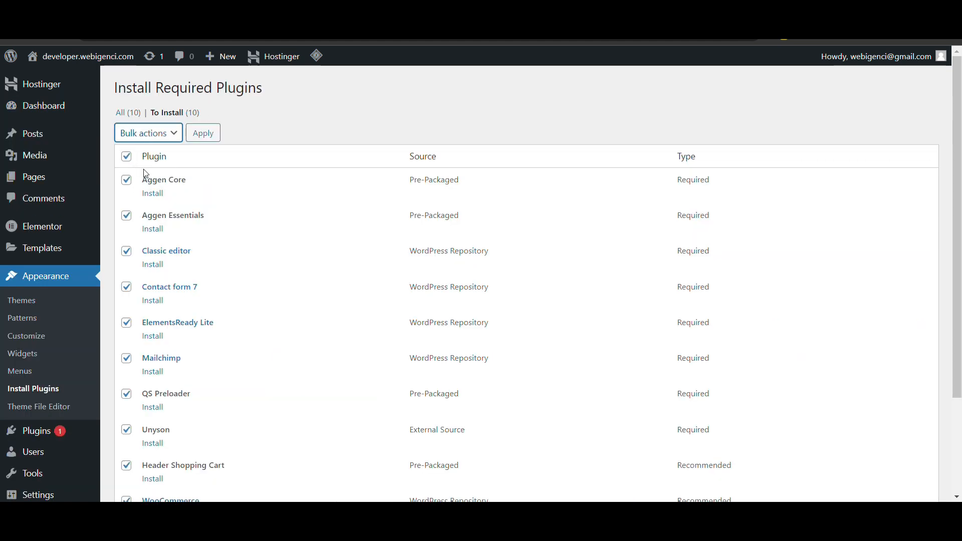
left_click(144, 173)
left_click(205, 138)
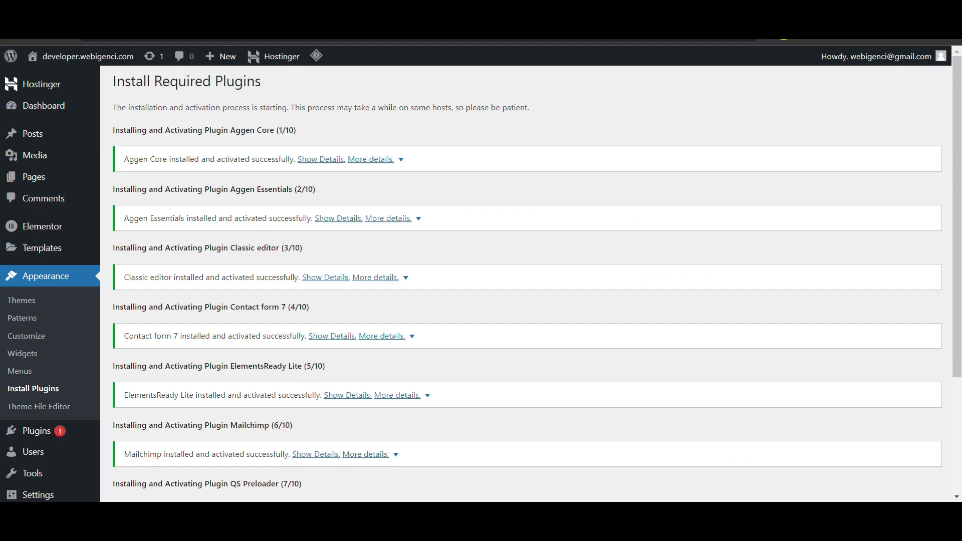
scroll(253, 295, "down", 3)
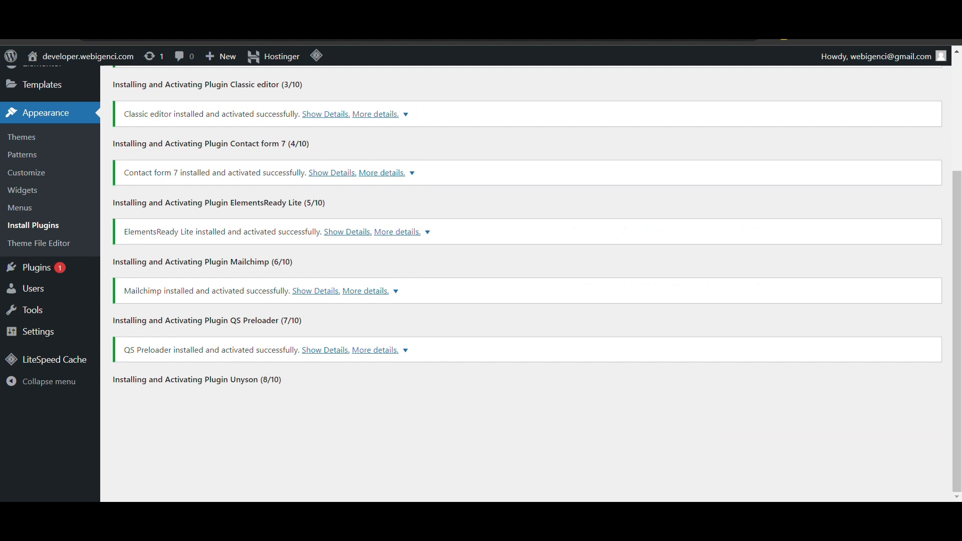
scroll(245, 248, "down", 1)
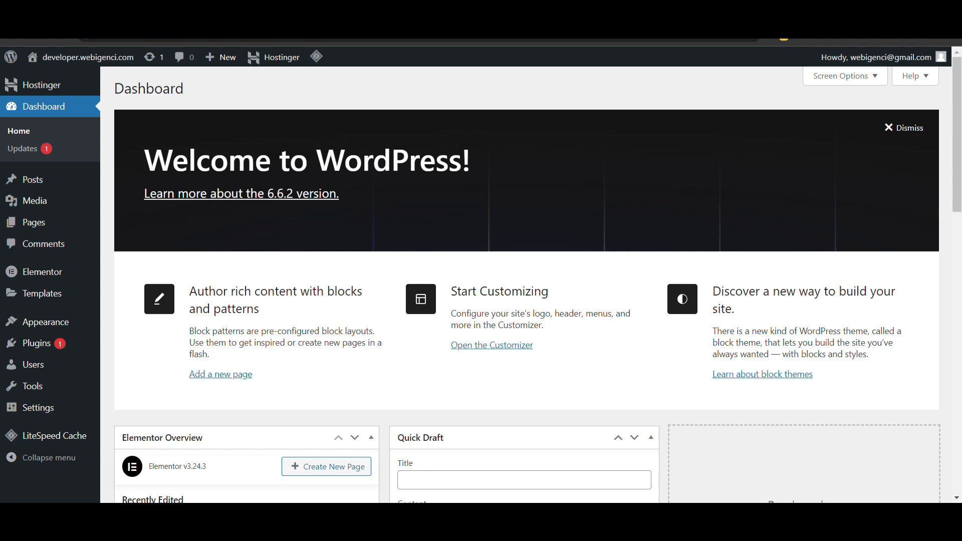
- Check the live front page with the theme's plugins installed, and return to the dashboard to look through the admin menu
left_click(86, 55)
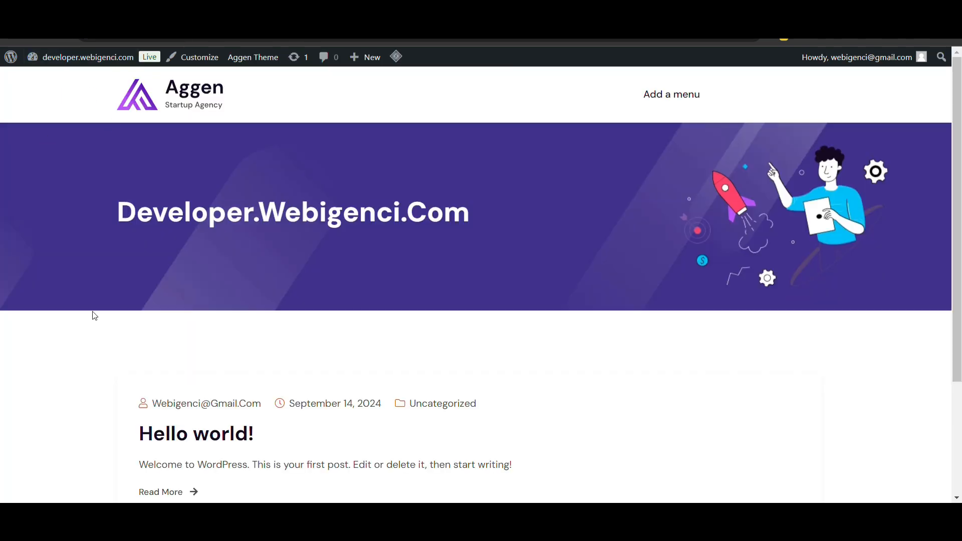
scroll(92, 313, "down", 3)
scroll(92, 314, "up", 3)
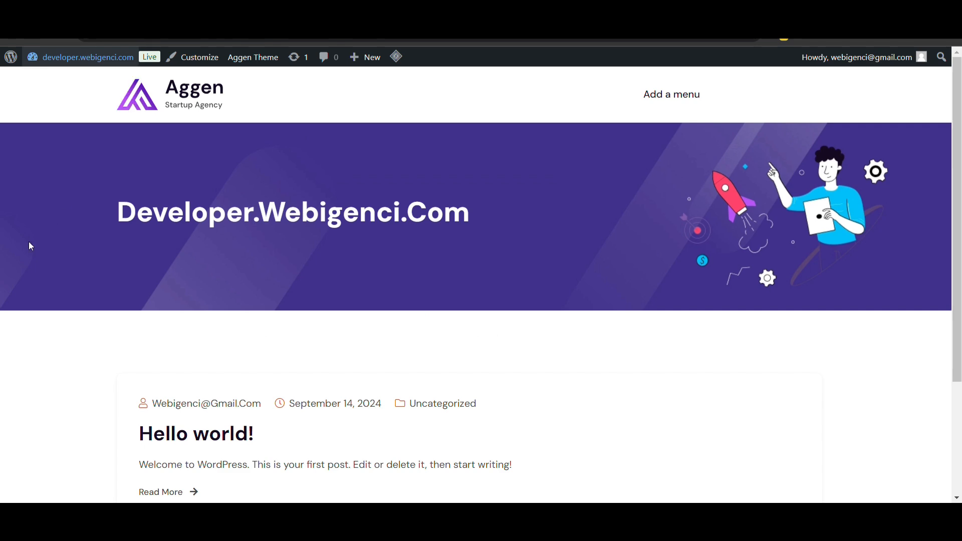
scroll(63, 225, "down", 6)
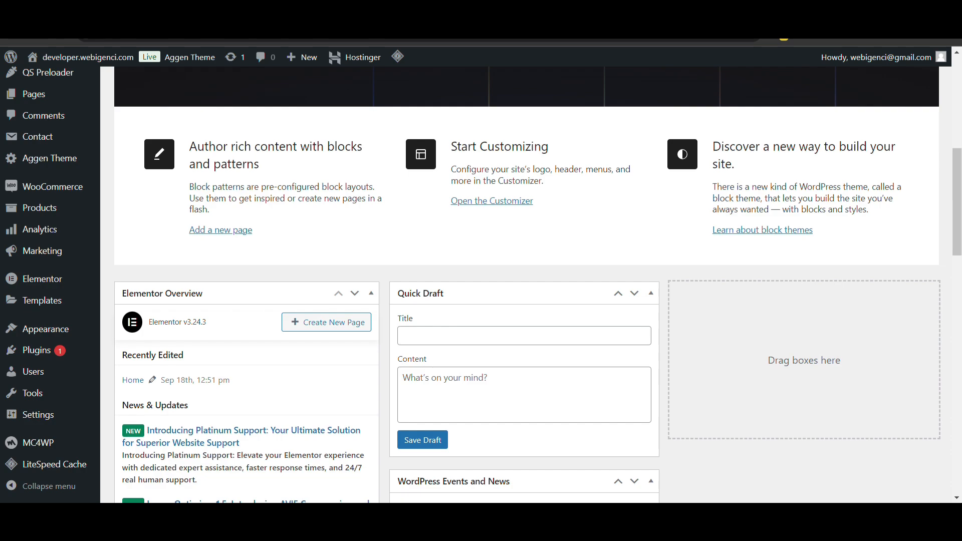
- Switch to the Aggen documentation on QS Docs and open the Import Demo Content instructions under Installation
left_click(210, 10)
left_click(295, 10)
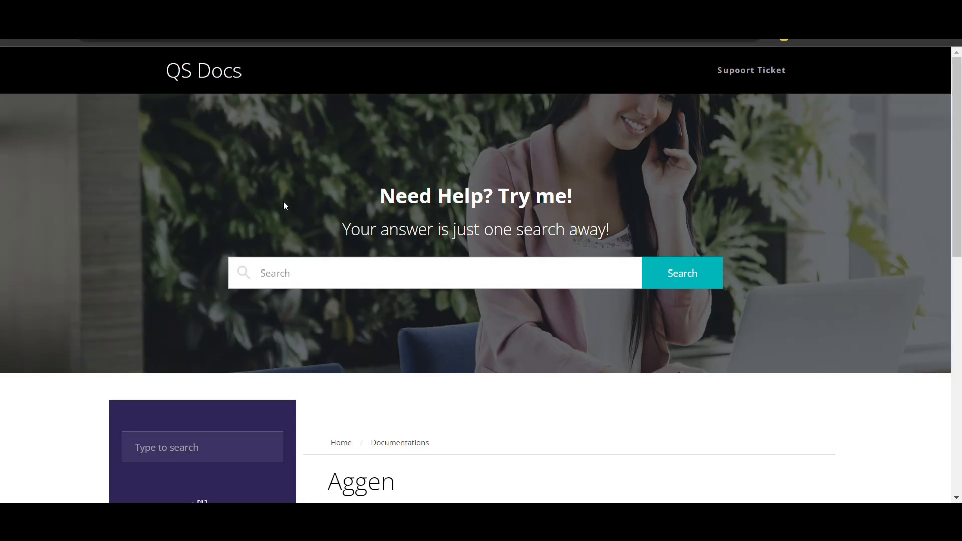
scroll(284, 205, "down", 5)
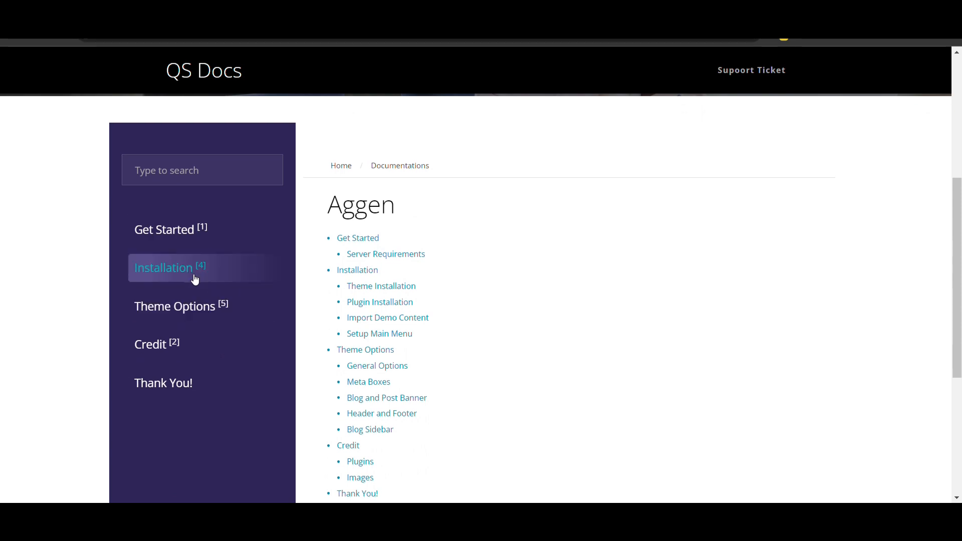
left_click(197, 271)
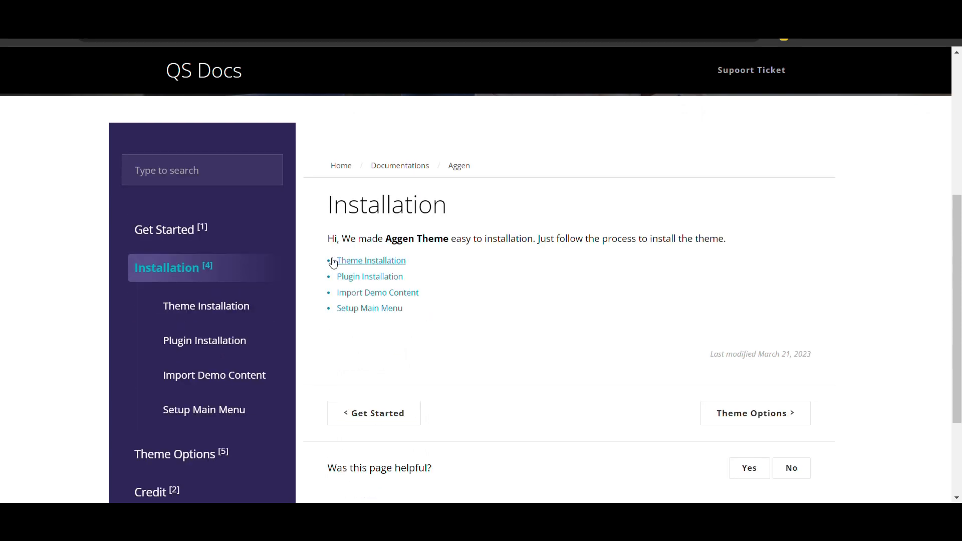
scroll(351, 260, "down", 1)
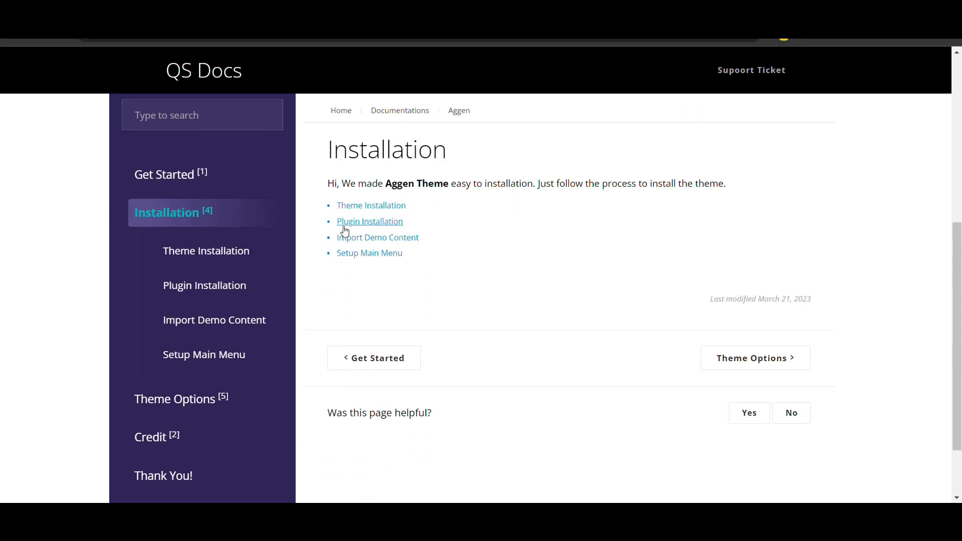
left_click(367, 238)
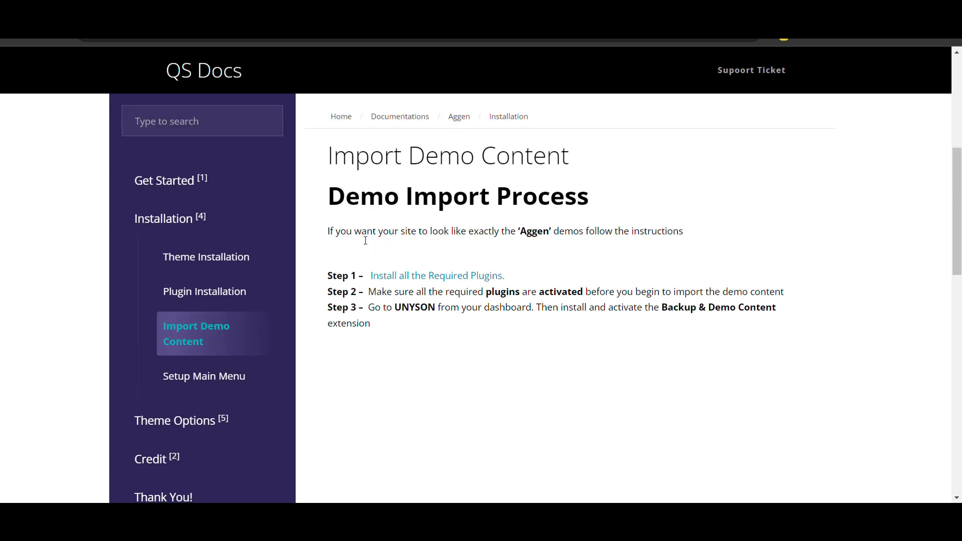
- Read the four demo import steps in the Aggen documentation, including the Backup & Demo Content extension and Demo Content Install instructions
scroll(376, 239, "down", 1)
scroll(380, 236, "down", 1)
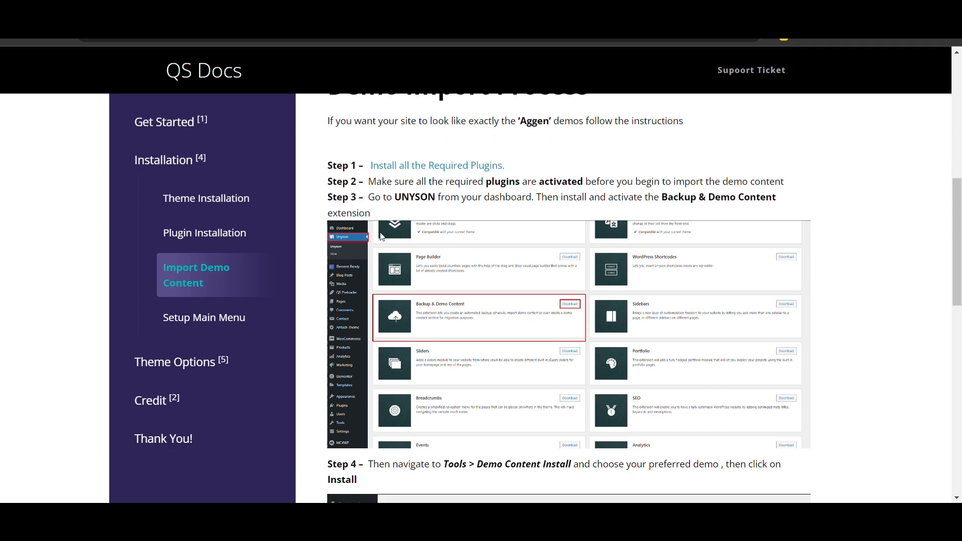
scroll(382, 236, "down", 1)
scroll(382, 236, "down", 1)
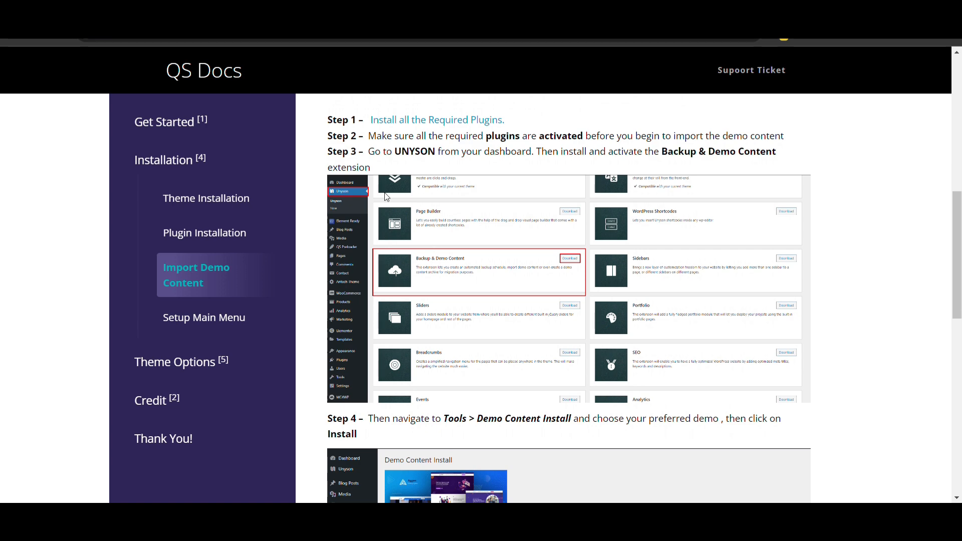
scroll(385, 196, "up", 1)
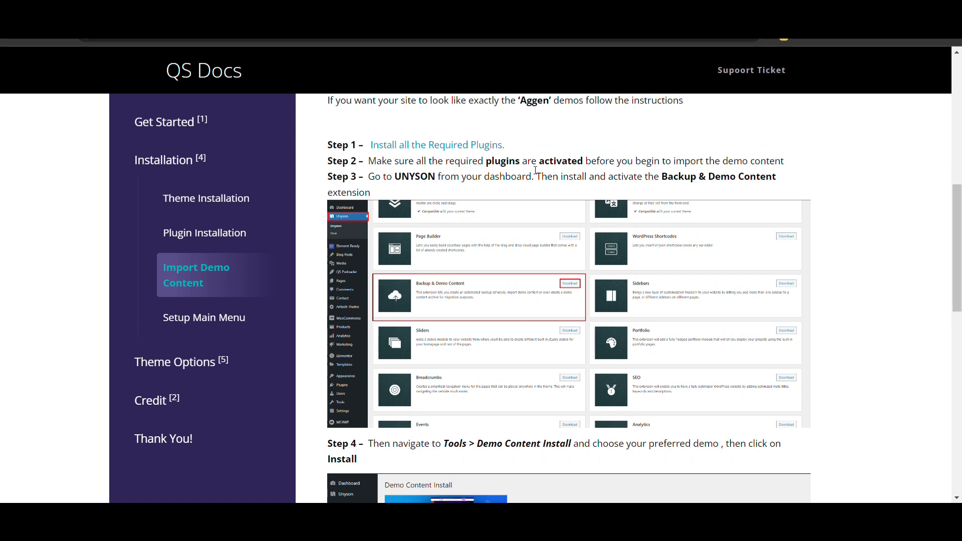
scroll(504, 210, "down", 5)
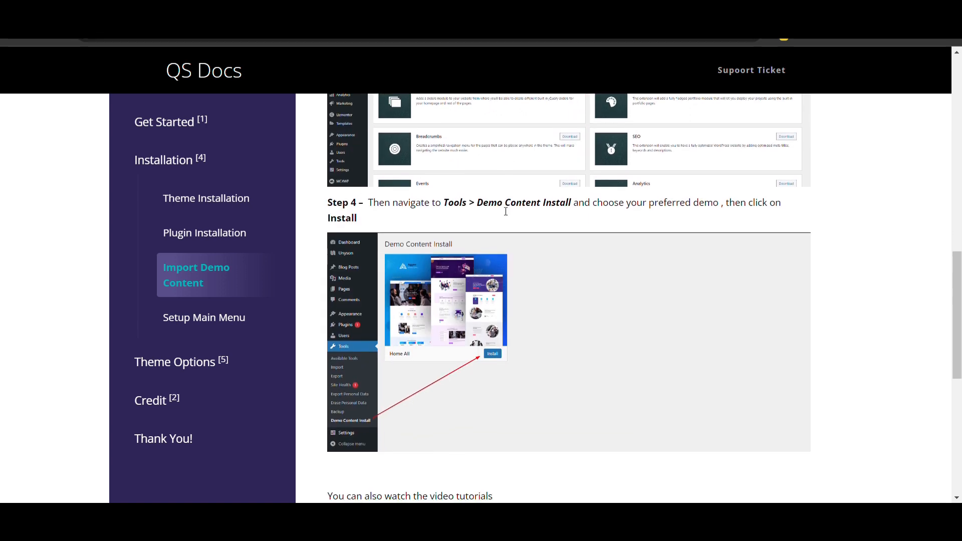
scroll(364, 417, "up", 1)
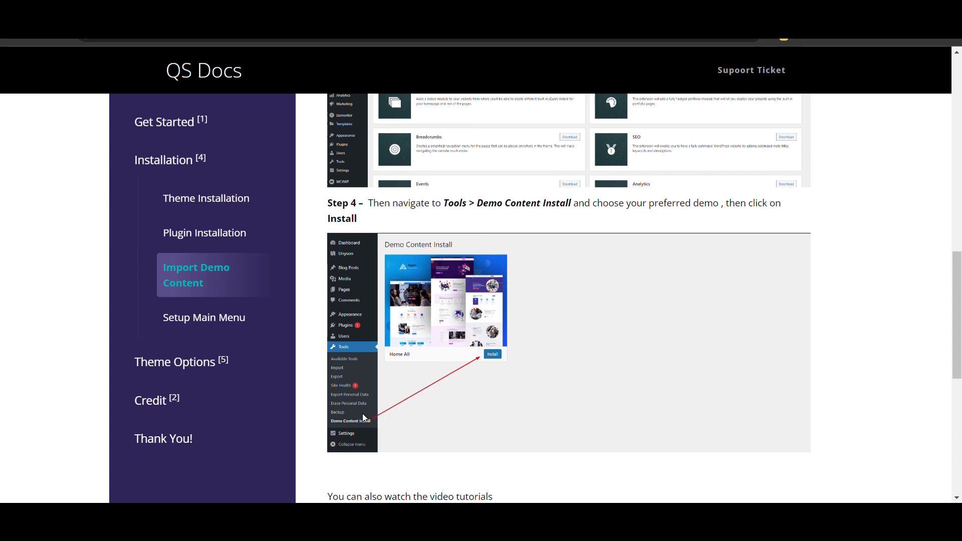
scroll(363, 417, "up", 1)
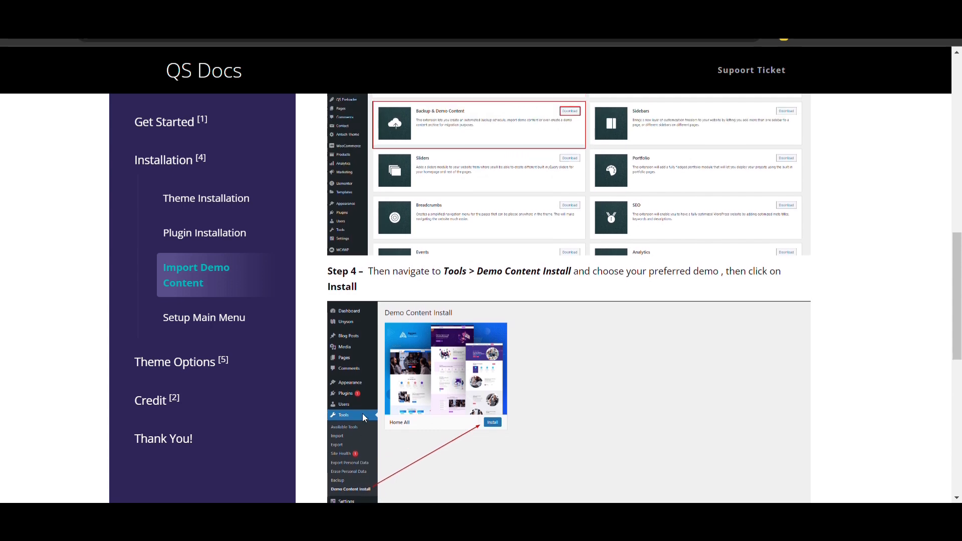
scroll(364, 418, "down", 1)
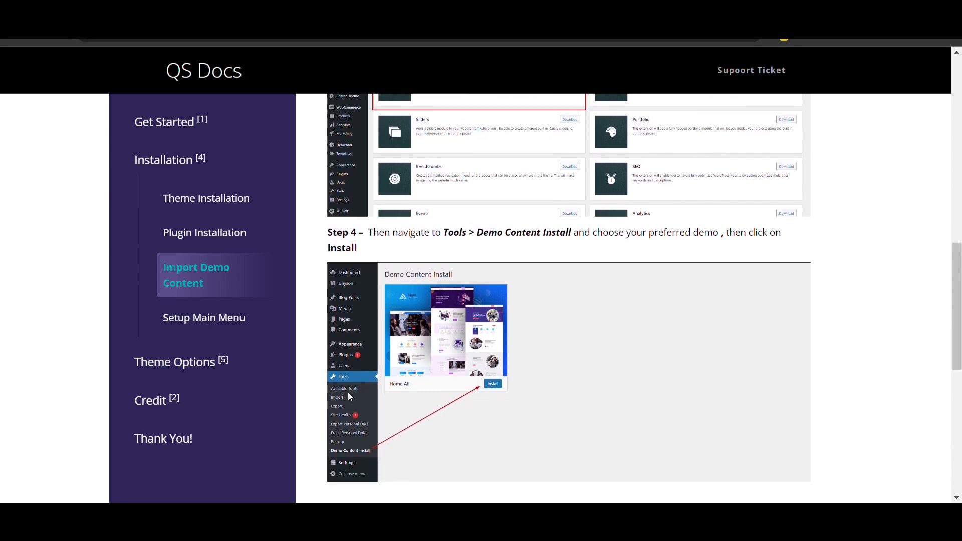
scroll(349, 396, "up", 3)
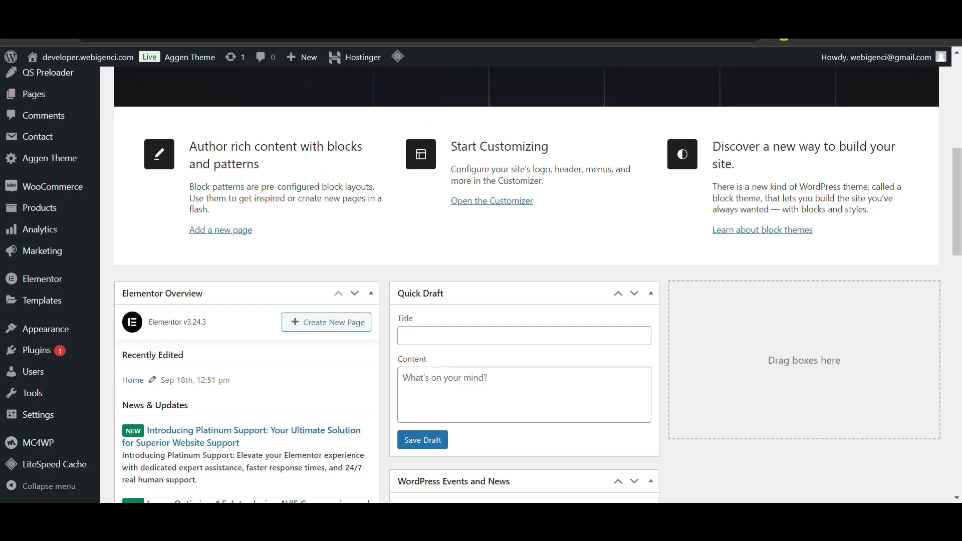
- Return to the WordPress dashboard and activate Unyson's Backup & Demo Content extension
scroll(65, 187, "up", 4)
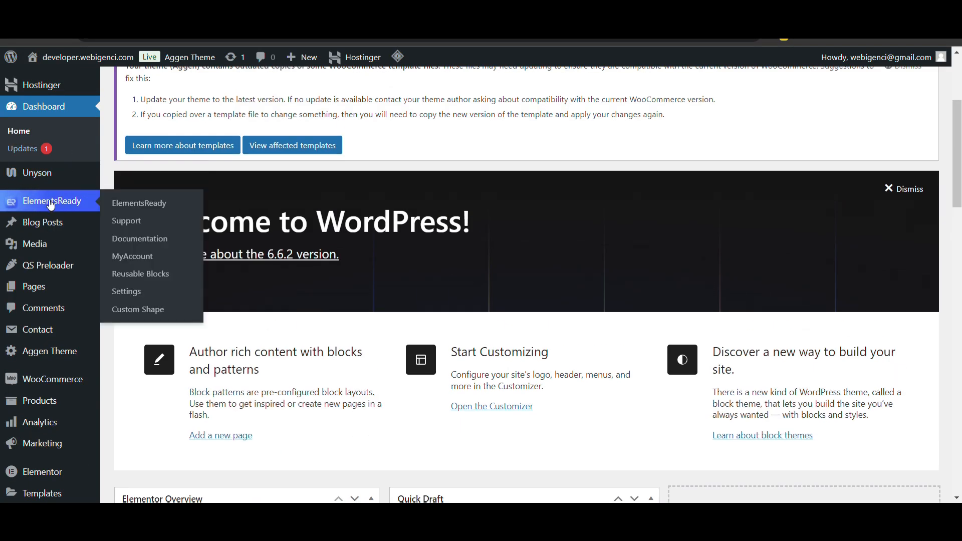
mouse_move(50, 181)
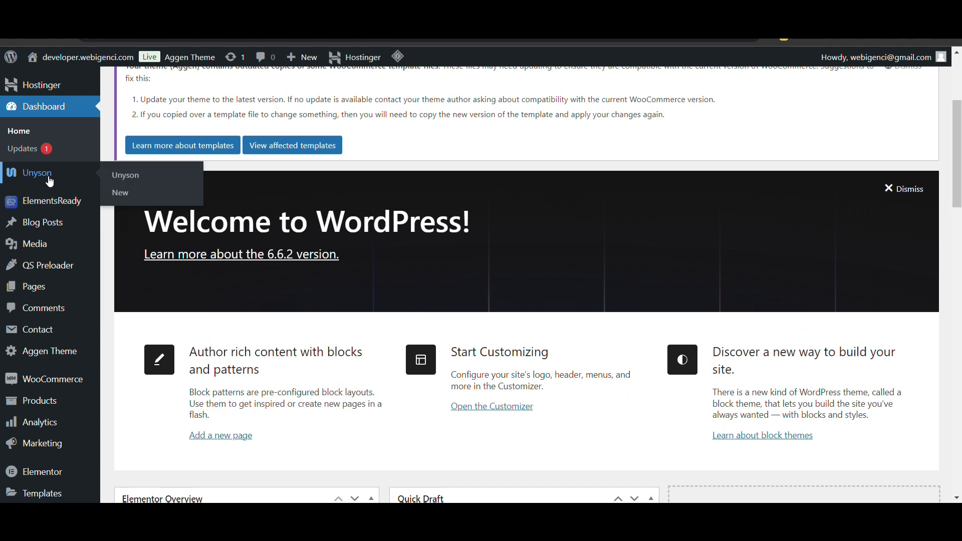
left_click(49, 180)
scroll(216, 305, "down", 5)
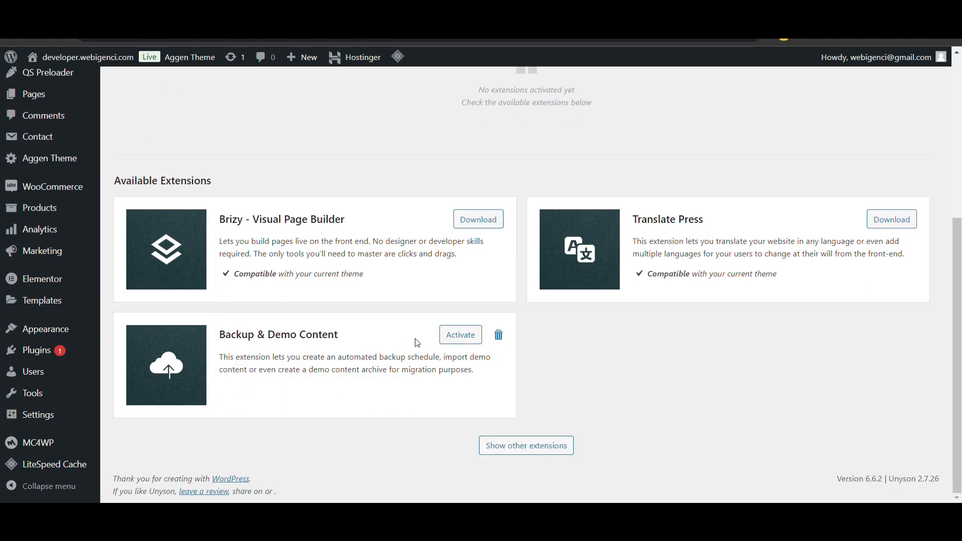
left_click(453, 345)
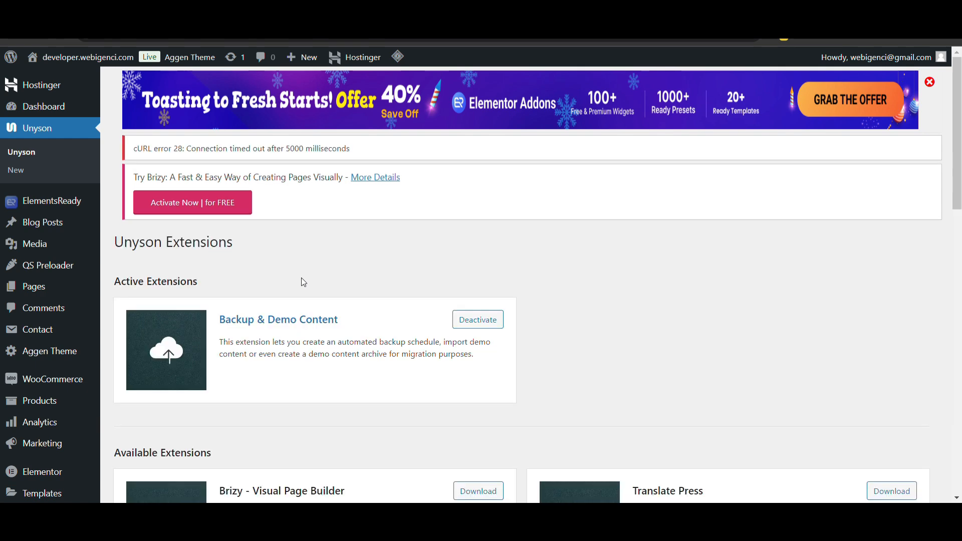
- Install the Home All demo content on the WordPress site
scroll(91, 353, "down", 4)
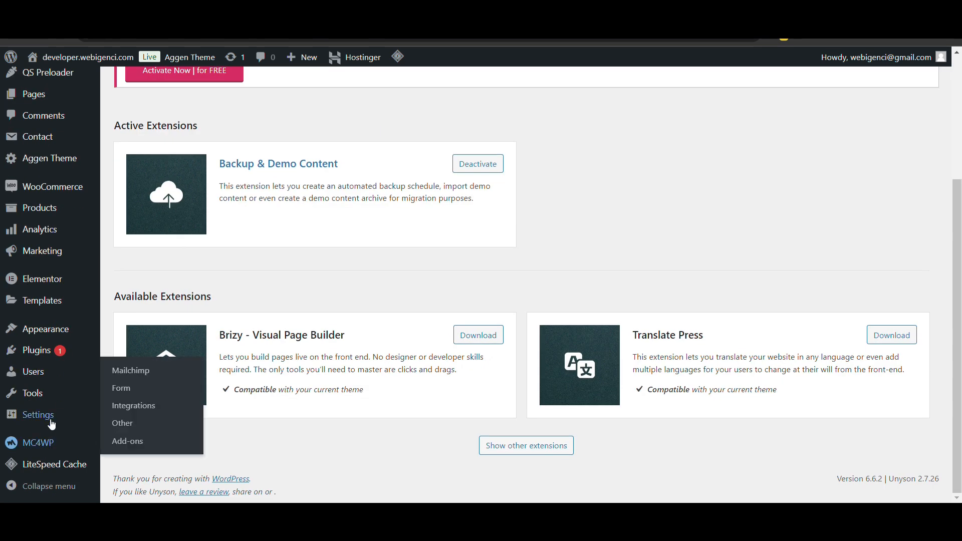
mouse_move(33, 393)
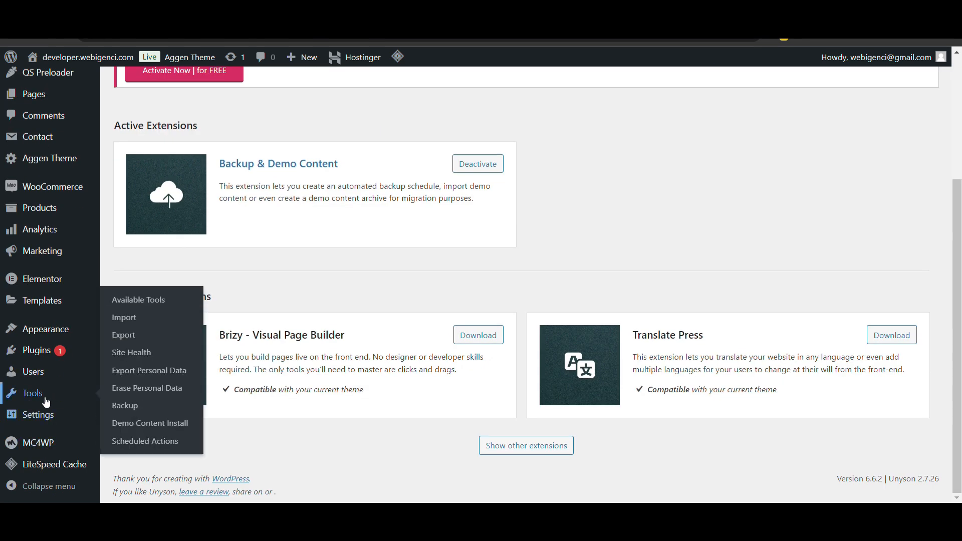
left_click(154, 422)
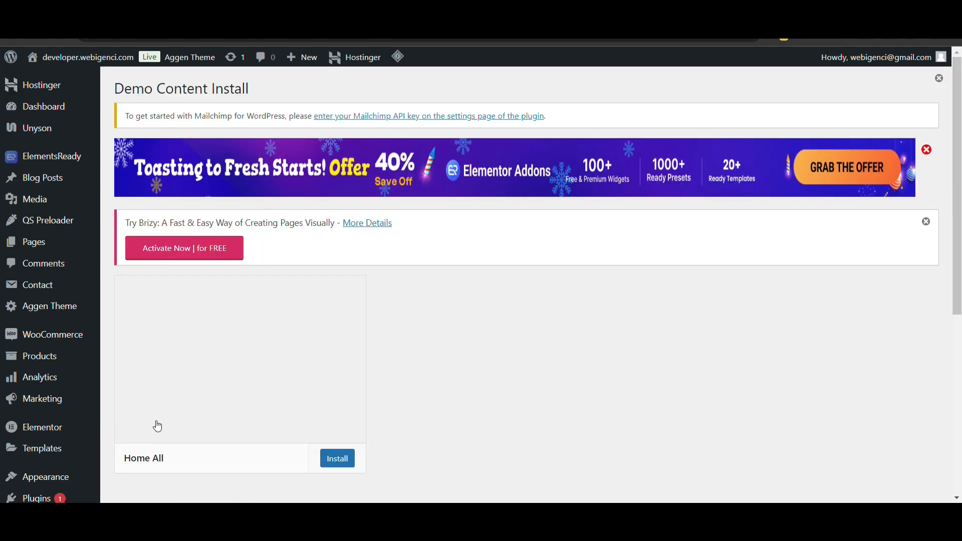
scroll(306, 359, "down", 3)
left_click(351, 345)
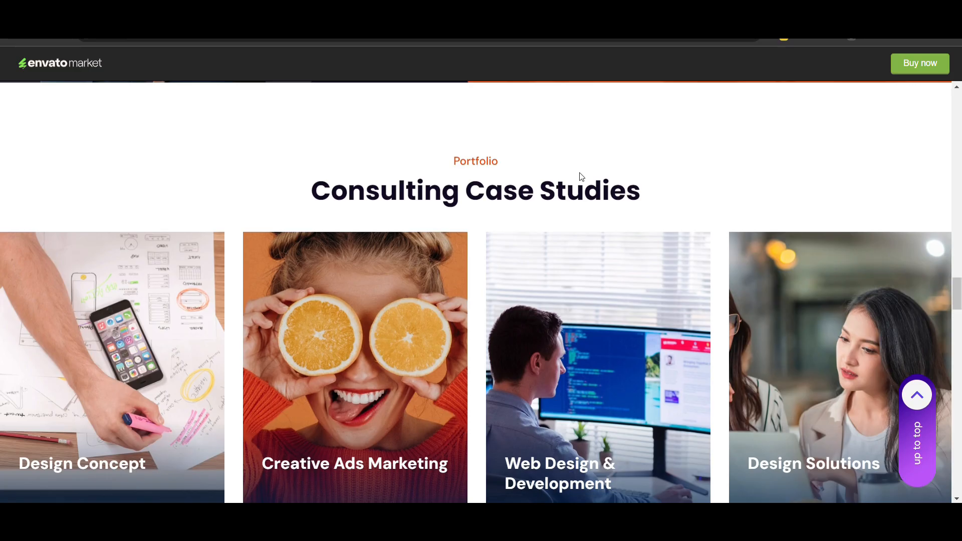
- Switch to the Aggen demo on Envato Market and look through its home page sections
scroll(528, 236, "down", 10)
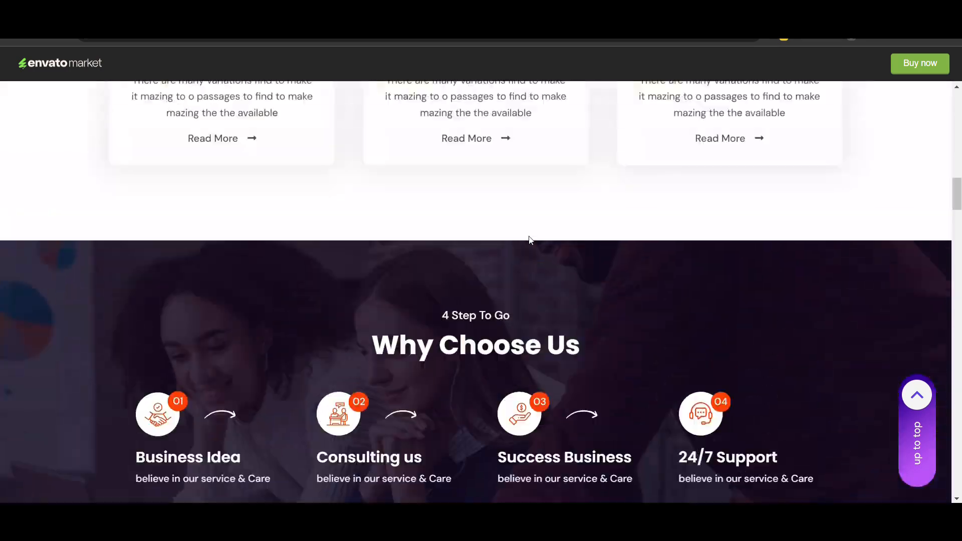
scroll(529, 238, "up", 3)
scroll(530, 240, "down", 15)
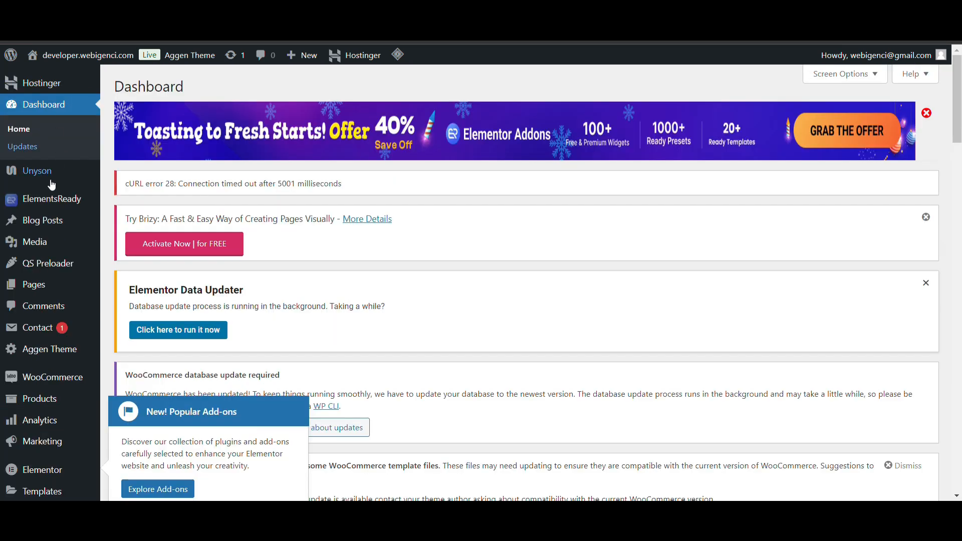
- Open the live site from the WordPress dashboard and examine the imported front page from the hero to the testimonials
left_click(73, 53)
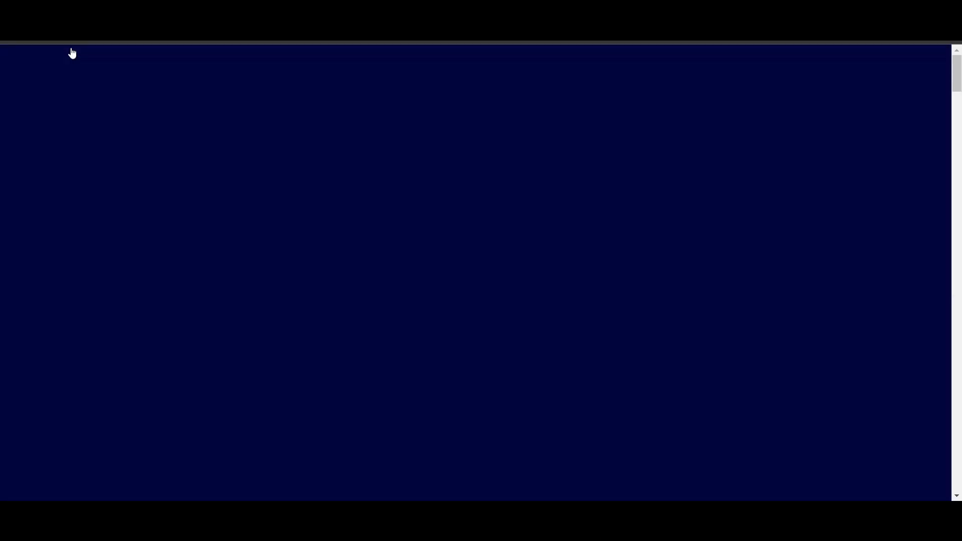
scroll(159, 232, "down", 2)
scroll(160, 232, "down", 5)
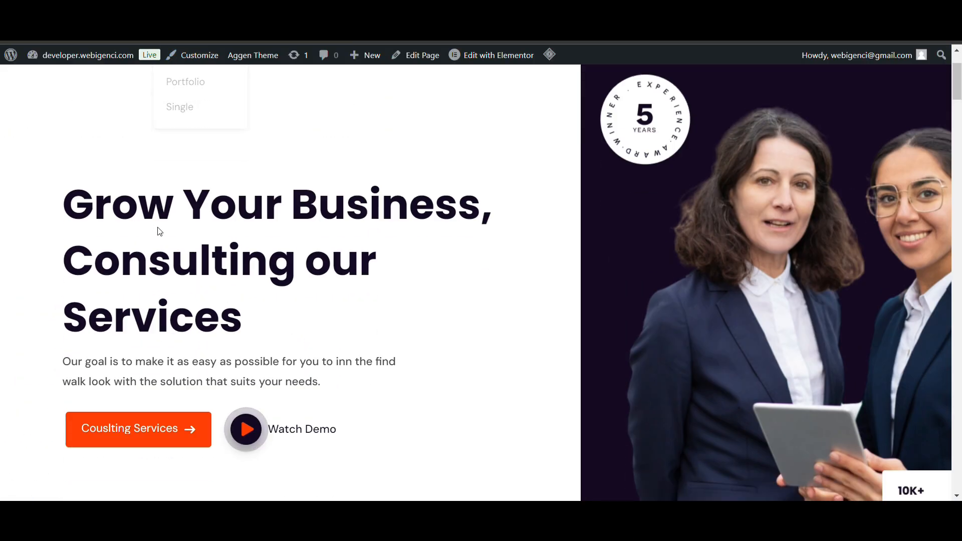
scroll(159, 231, "up", 6)
scroll(159, 232, "down", 7)
scroll(160, 232, "down", 5)
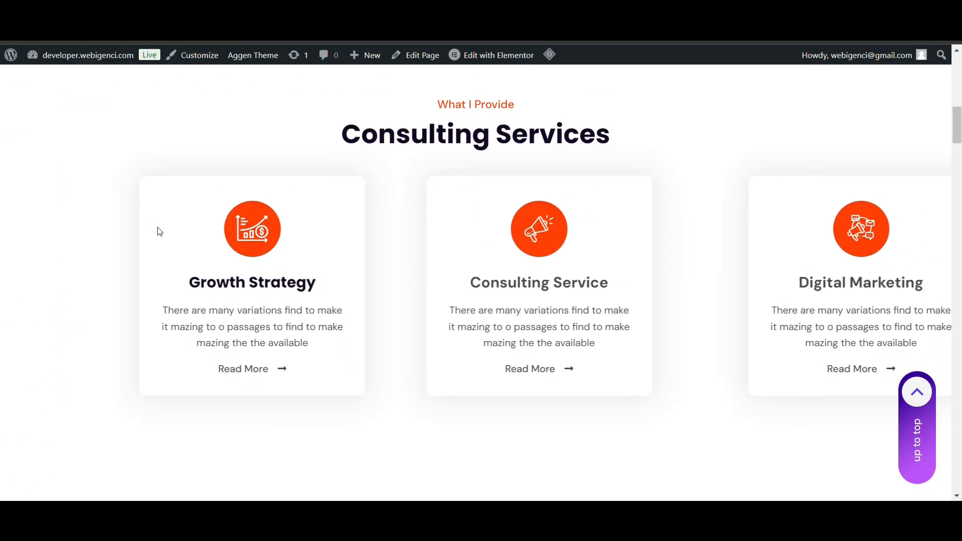
scroll(159, 231, "down", 5)
scroll(159, 232, "down", 10)
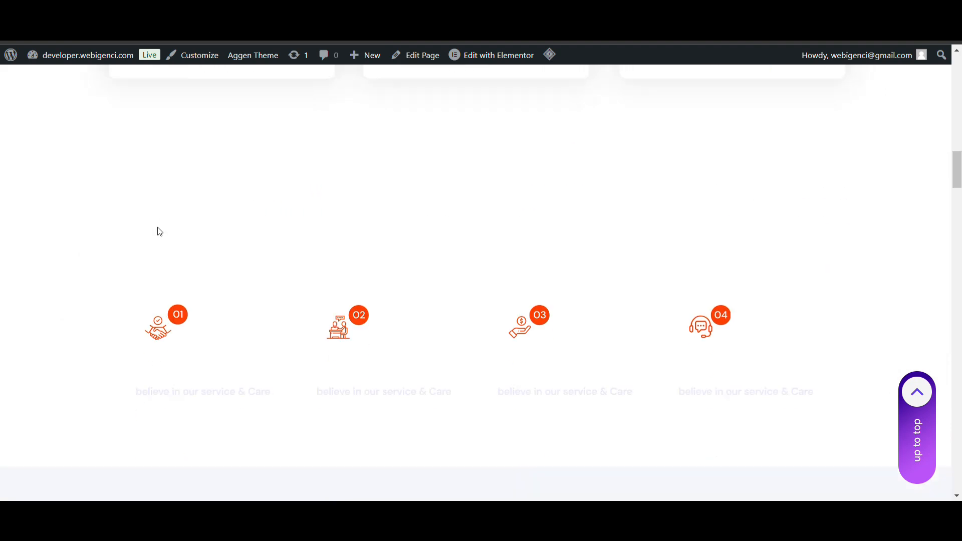
scroll(160, 231, "down", 12)
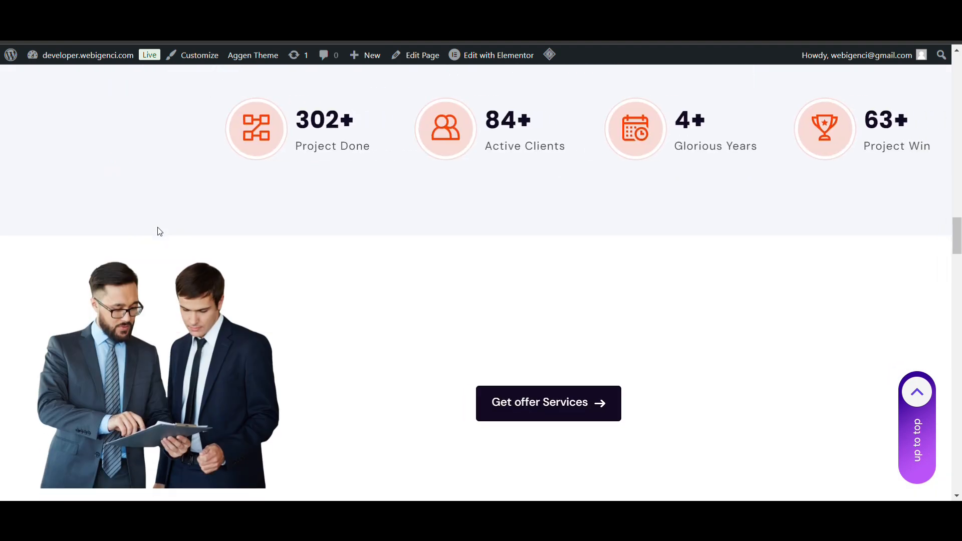
scroll(339, 200, "up", 2)
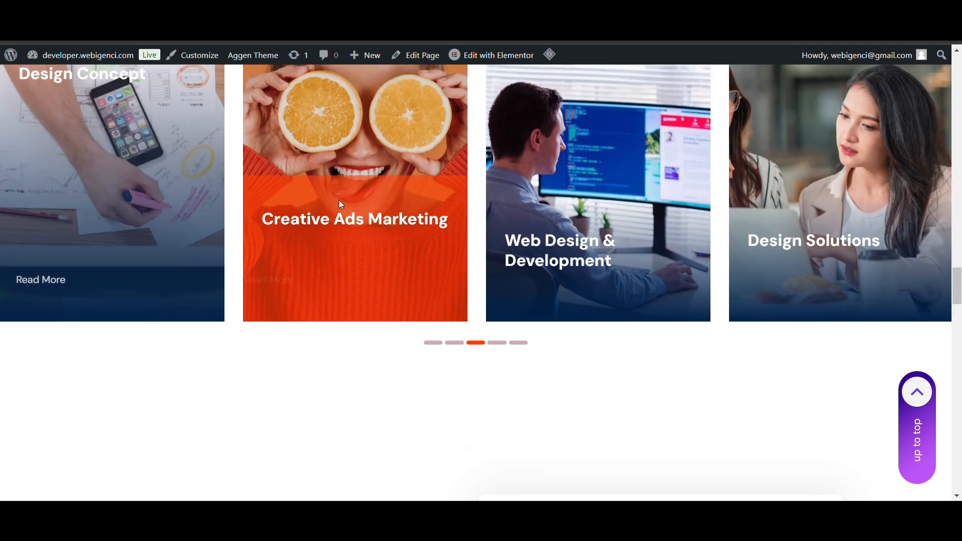
scroll(547, 194, "down", 9)
scroll(550, 199, "down", 10)
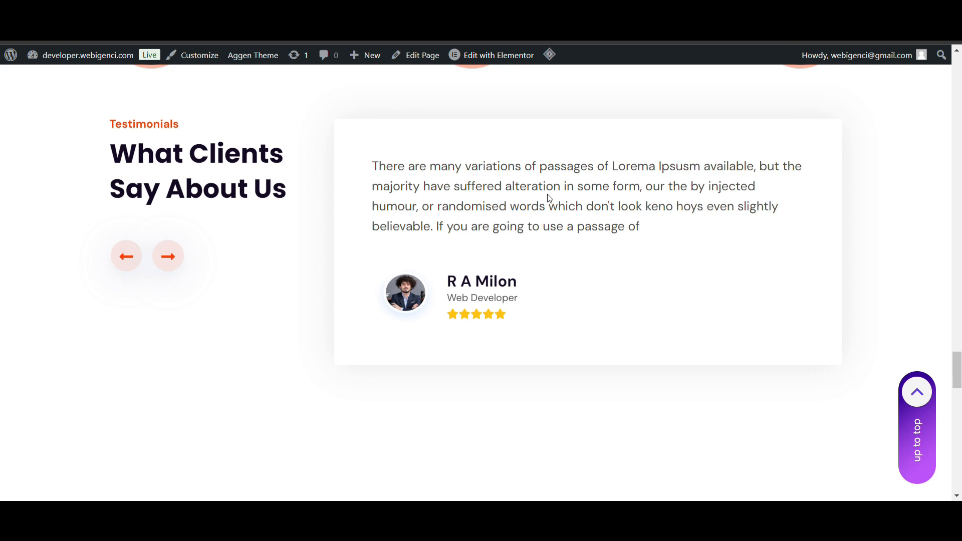
scroll(549, 199, "up", 3)
- Open the live front page for editing in Elementor, and look over the Envato Market theme demo for comparison
mouse_move(501, 59)
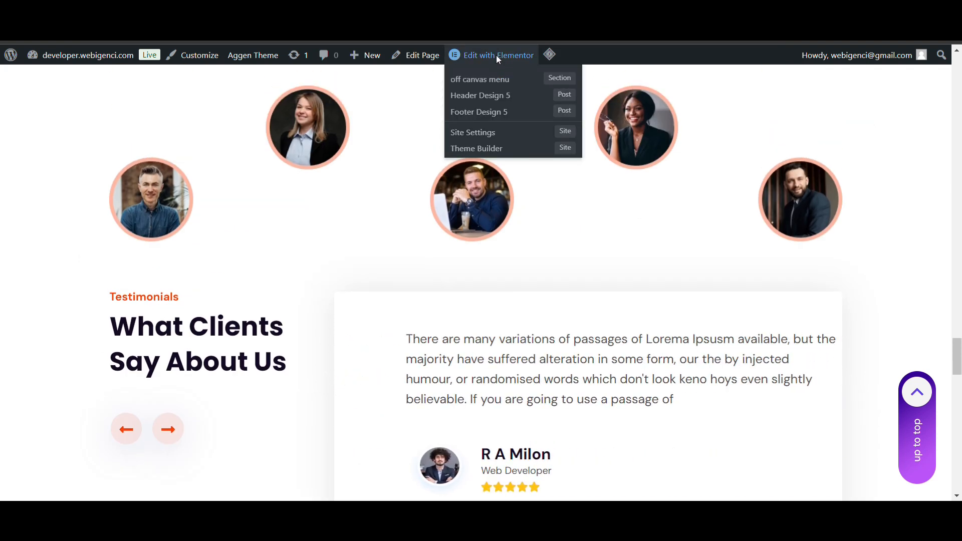
left_click(496, 56)
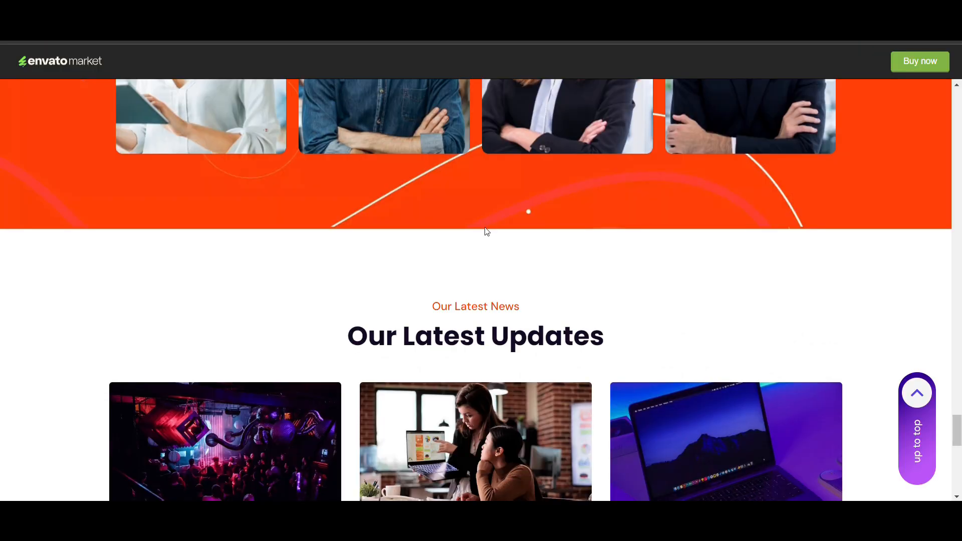
scroll(485, 227, "up", 10)
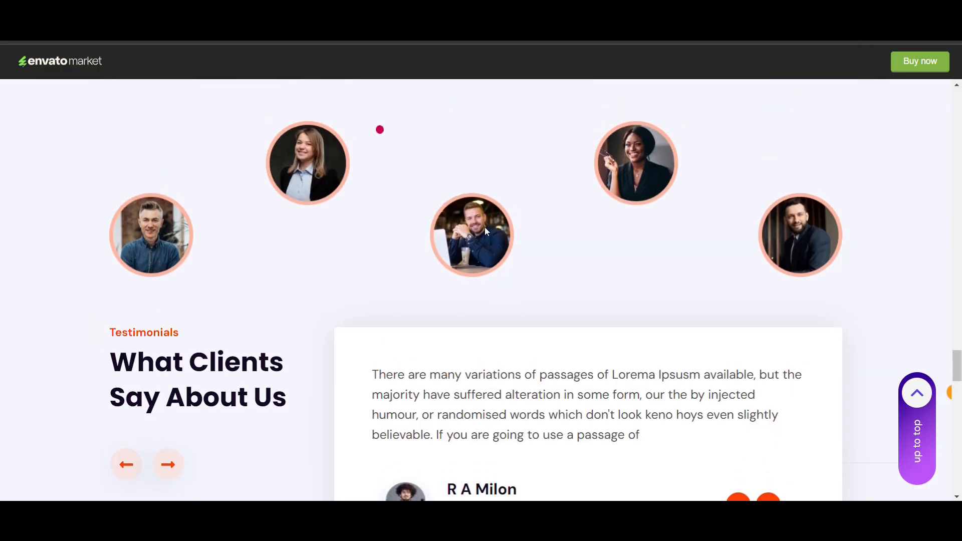
scroll(485, 230, "up", 15)
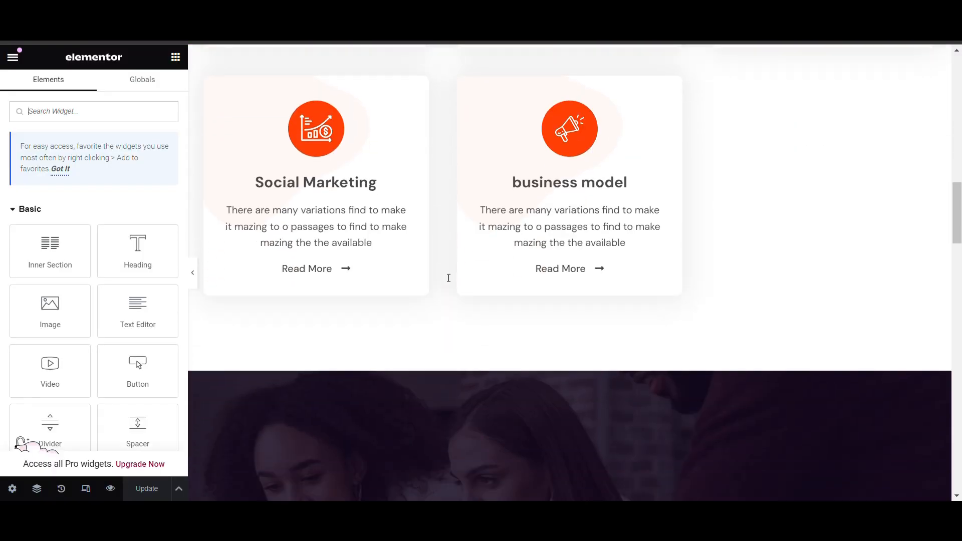
- Review the page in Elementor, shorten the hero title to "Grow Your Business, Consulting" and update the page
scroll(448, 277, "down", 5)
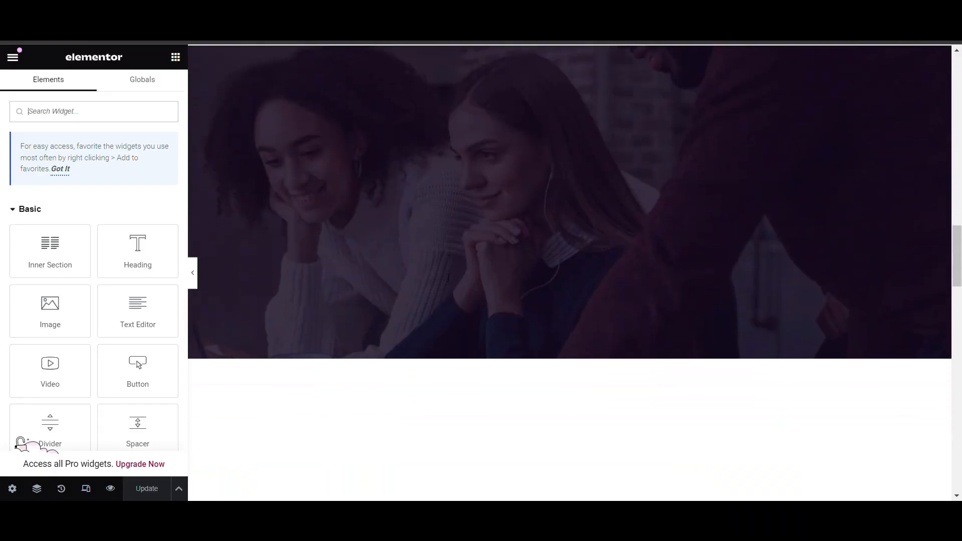
scroll(448, 277, "down", 10)
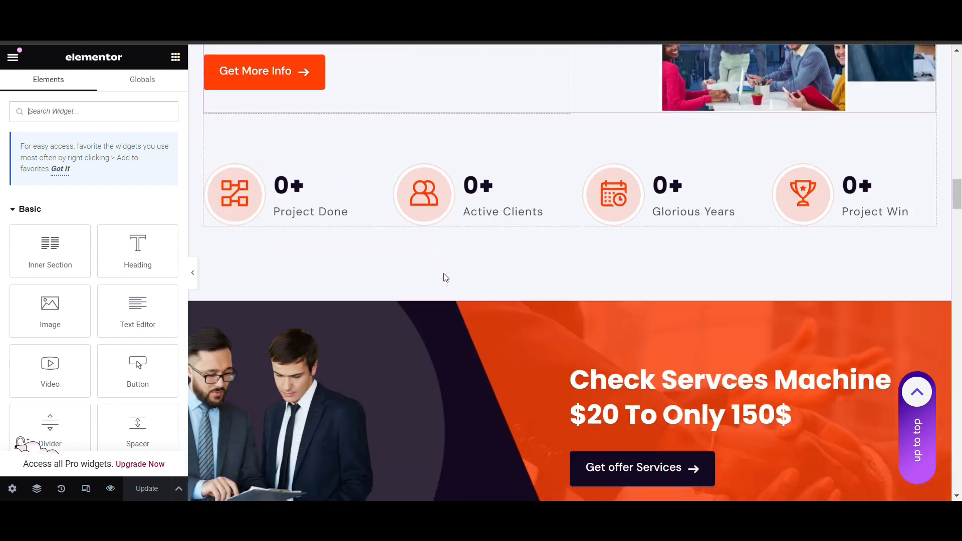
scroll(446, 278, "down", 14)
scroll(341, 362, "up", 20)
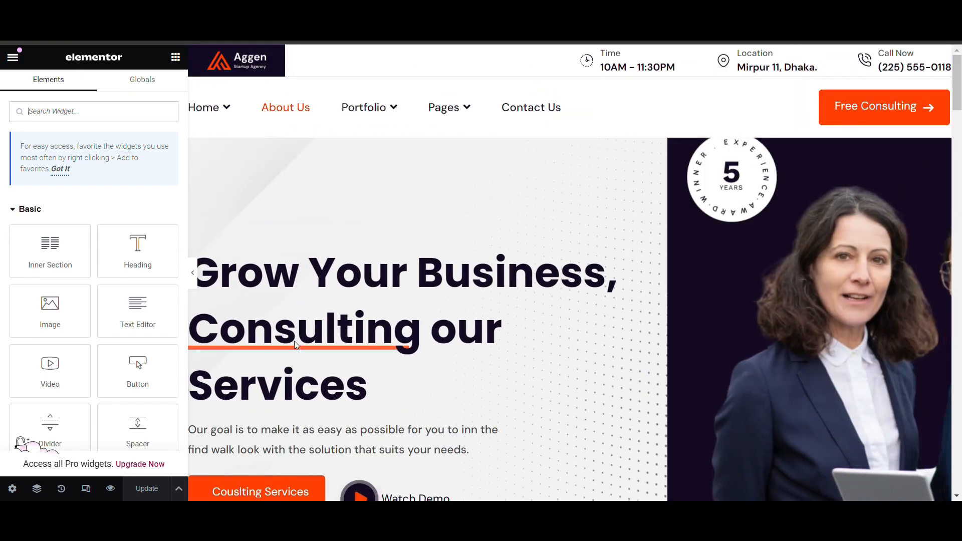
left_click(294, 341)
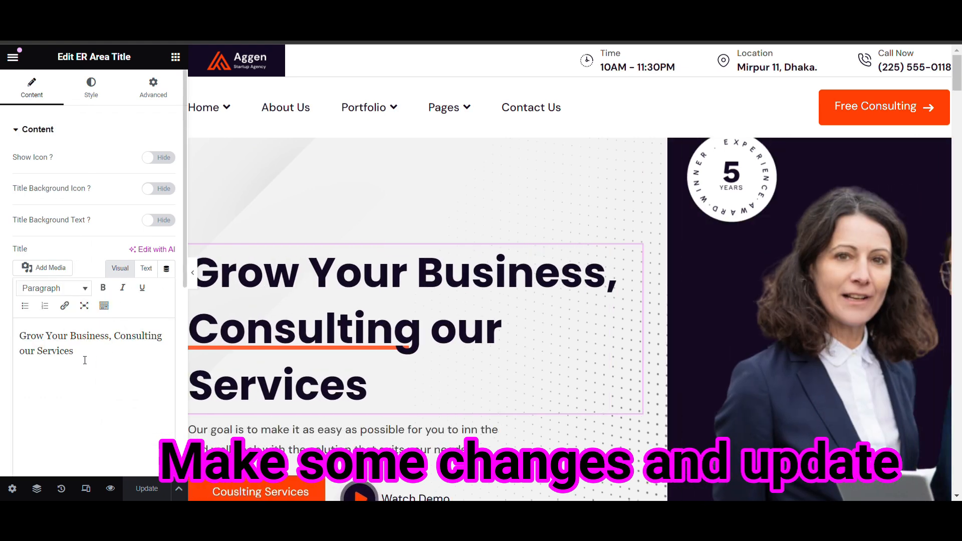
key("BackSpace")
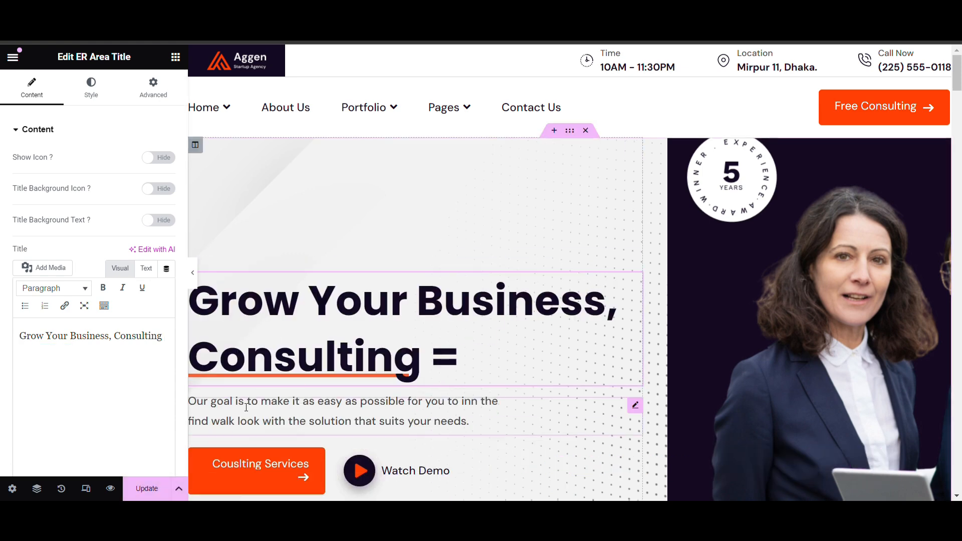
left_click(131, 496)
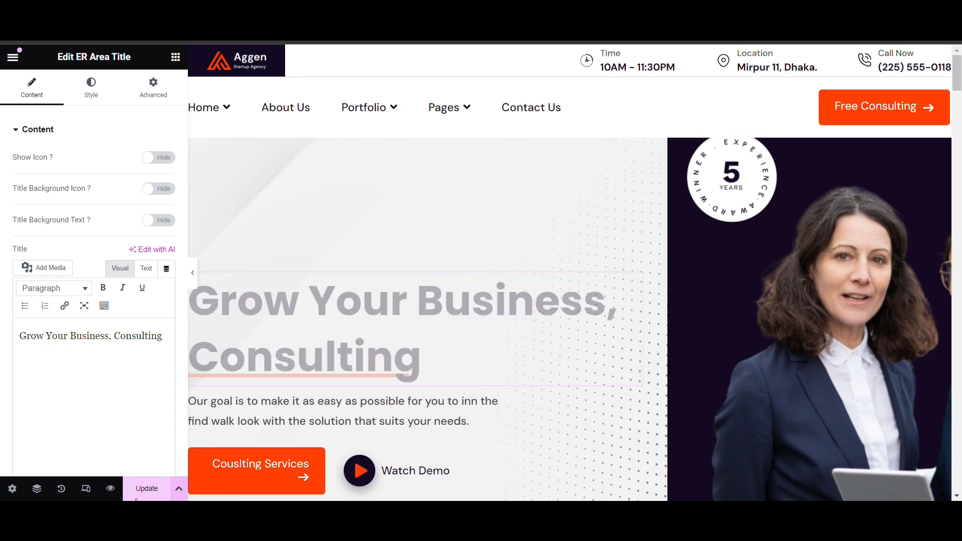
- Preview the updated front page and examine its sections from the hero title down to the footer
left_click(111, 491)
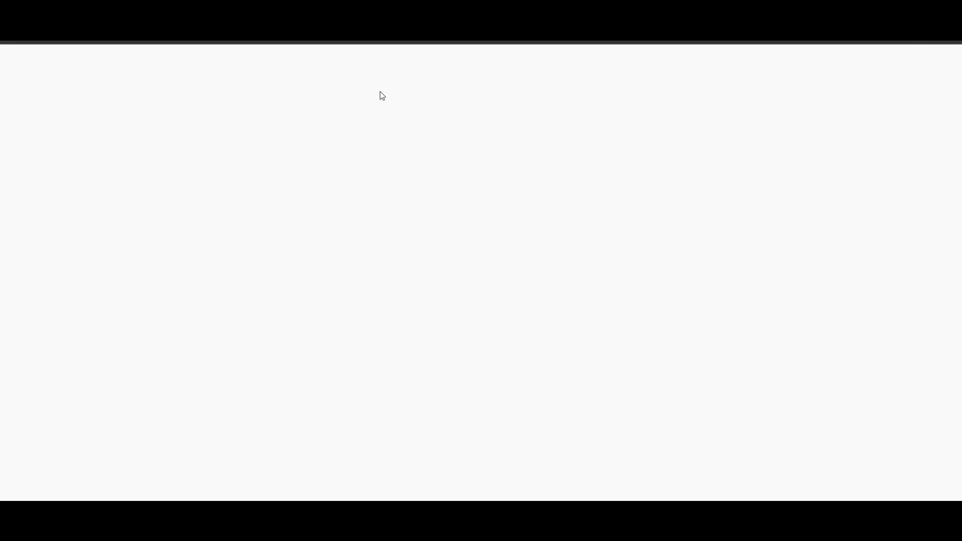
scroll(318, 260, "down", 10)
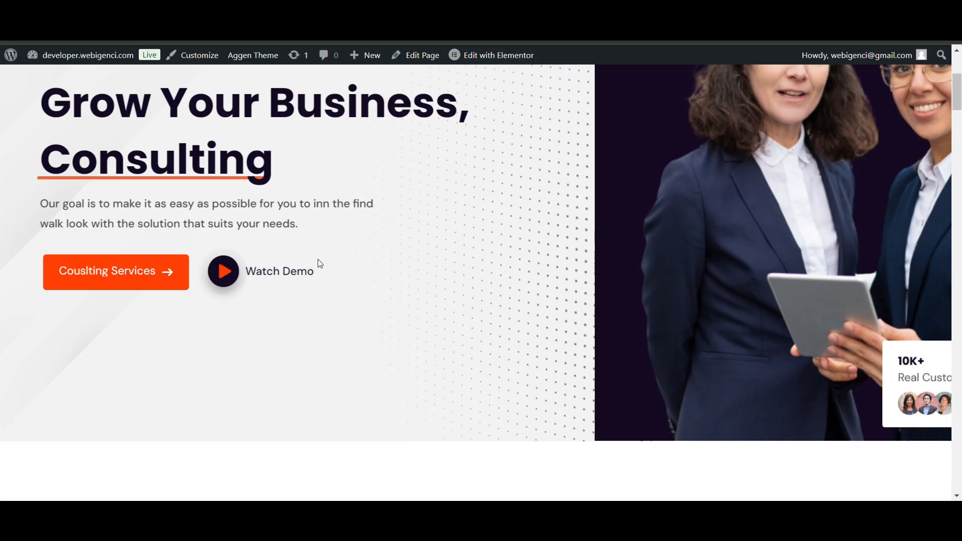
scroll(318, 263, "down", 10)
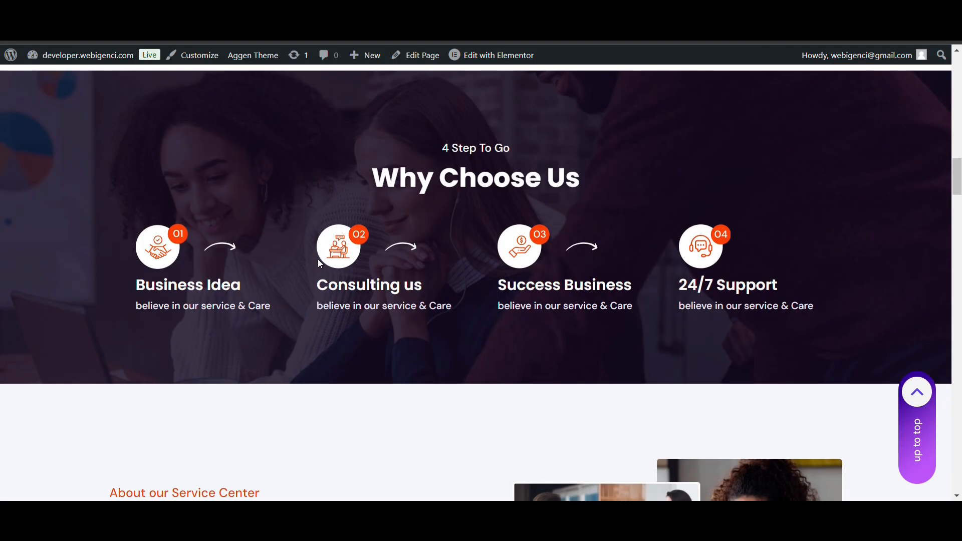
scroll(317, 262, "up", 15)
scroll(320, 263, "down", 15)
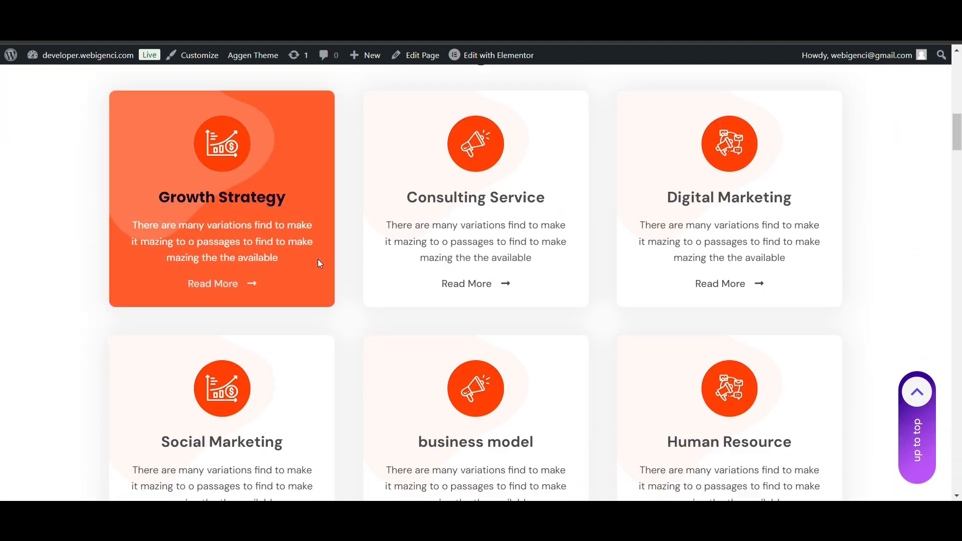
scroll(319, 264, "down", 20)
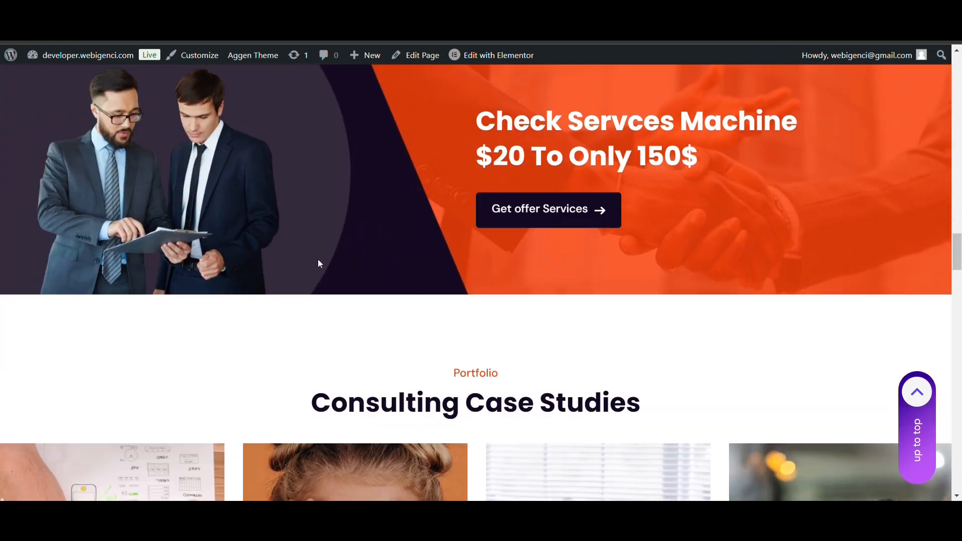
scroll(318, 261, "down", 15)
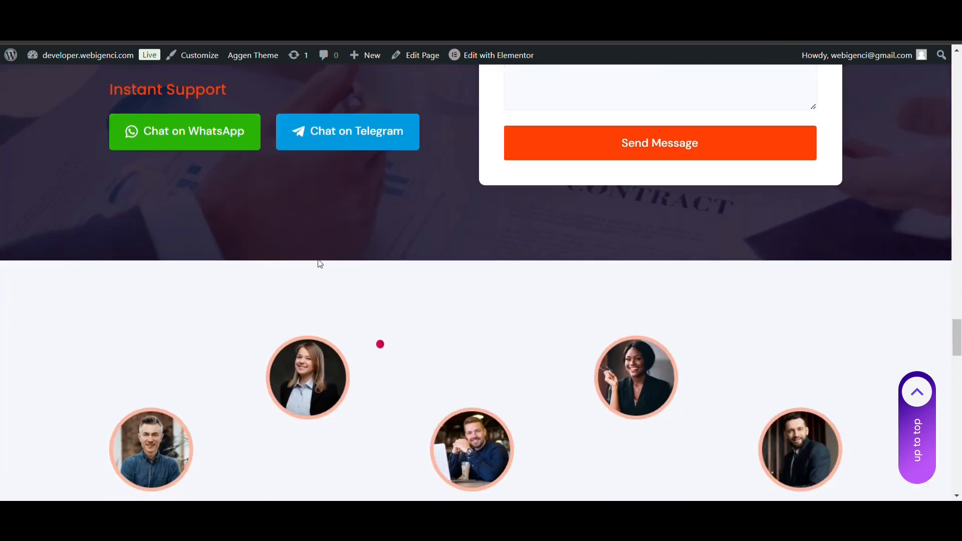
scroll(320, 264, "down", 15)
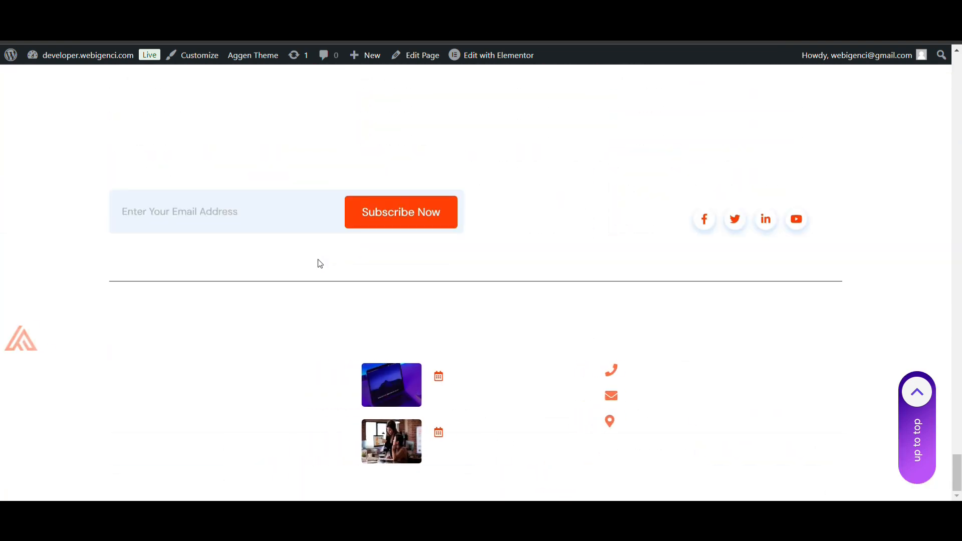
- Check the footer's subscription form, social links and contact area, and return to the hero section
scroll(318, 262, "up", 4)
scroll(319, 263, "down", 4)
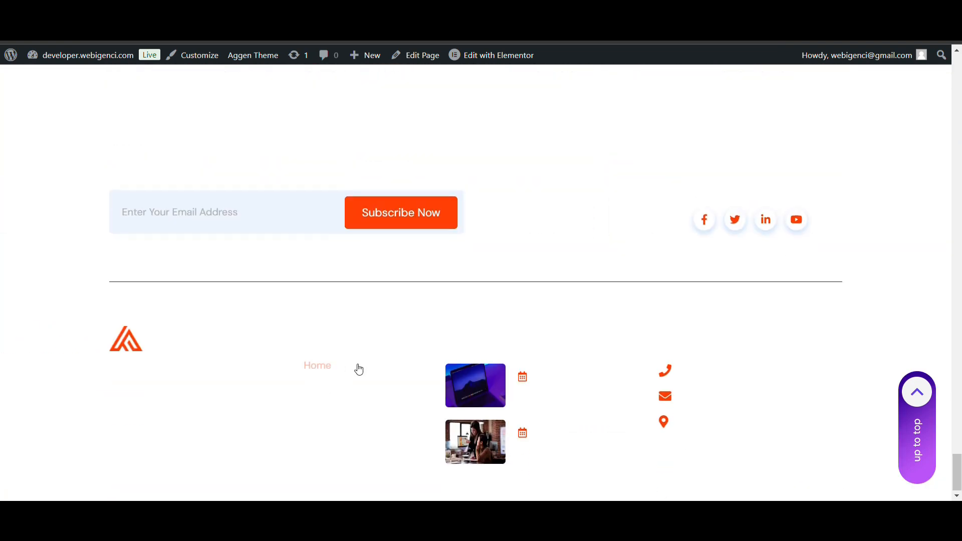
scroll(345, 403, "up", 2)
mouse_move(489, 60)
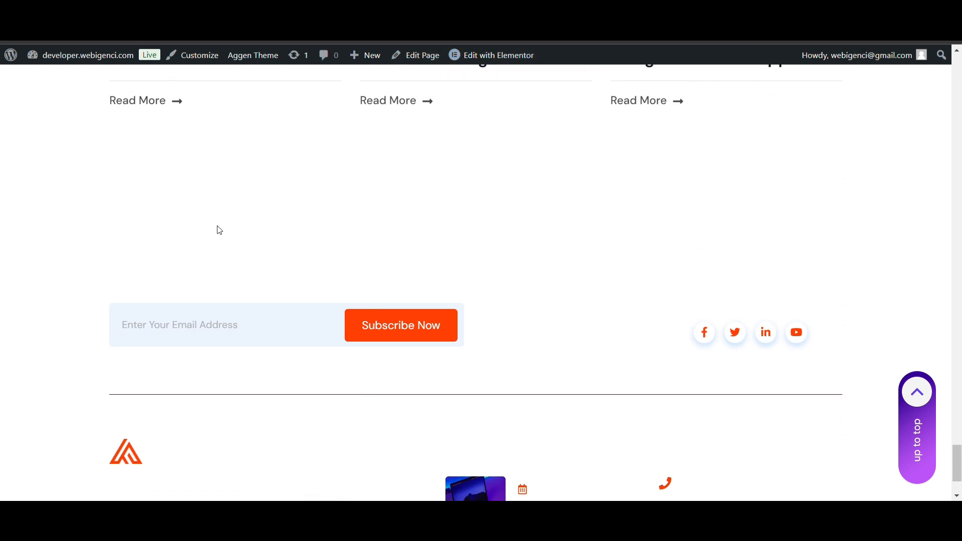
scroll(217, 228, "up", 20)
scroll(218, 228, "up", 1)
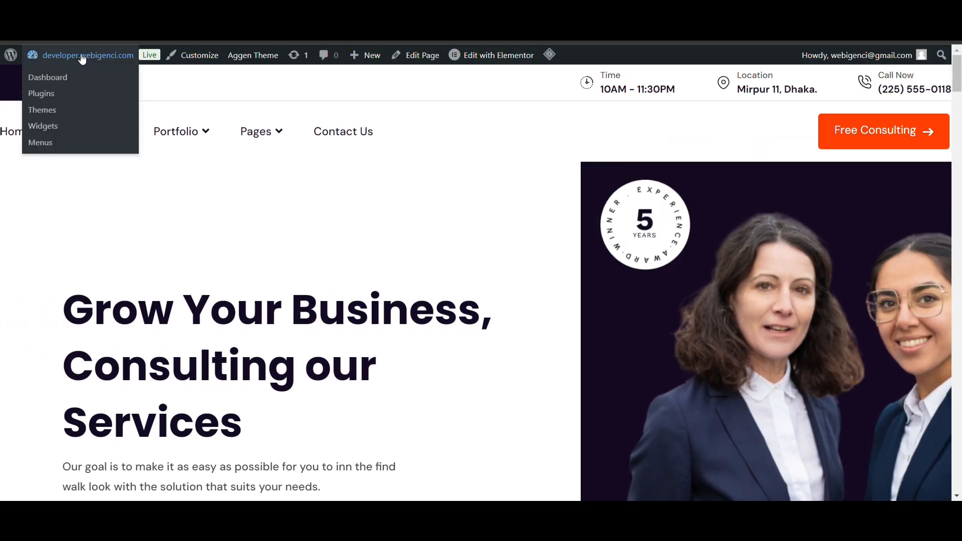
- Return to the WordPress dashboard and bring up the list of Settings pages
left_click(83, 58)
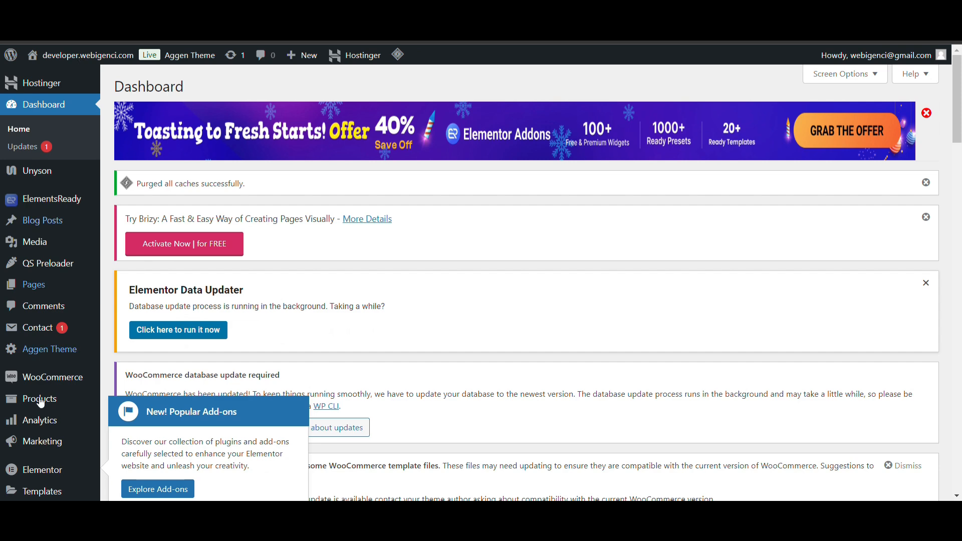
scroll(41, 402, "down", 4)
mouse_move(40, 415)
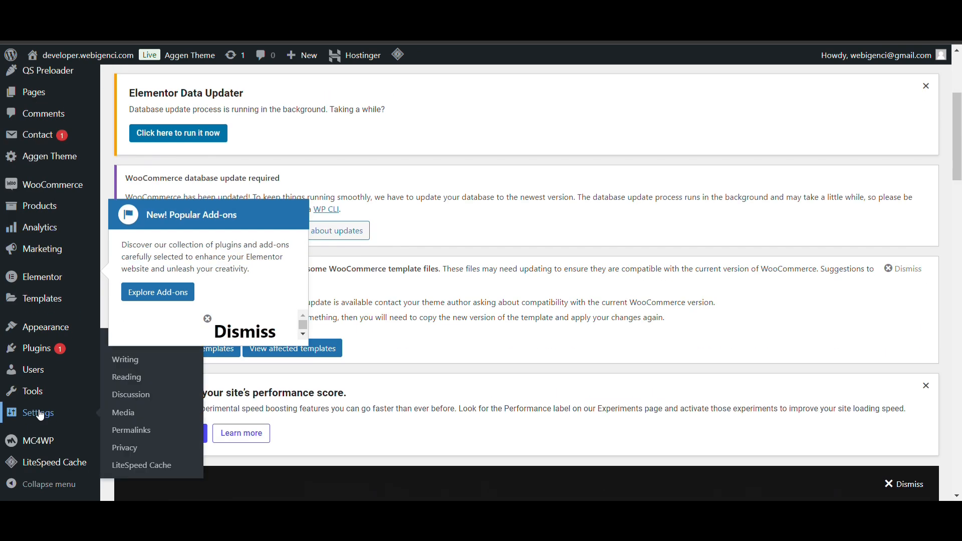